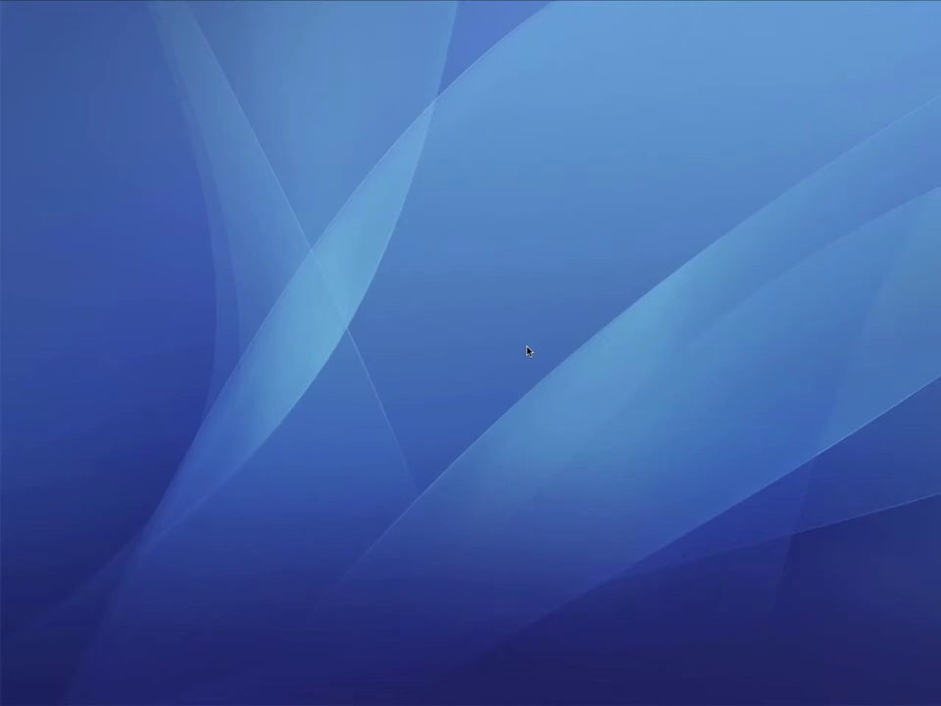
Launch Camtasia, place a Web (640x480) recording region near the middle of the screen and start recording.
mouse_move(620, 696)
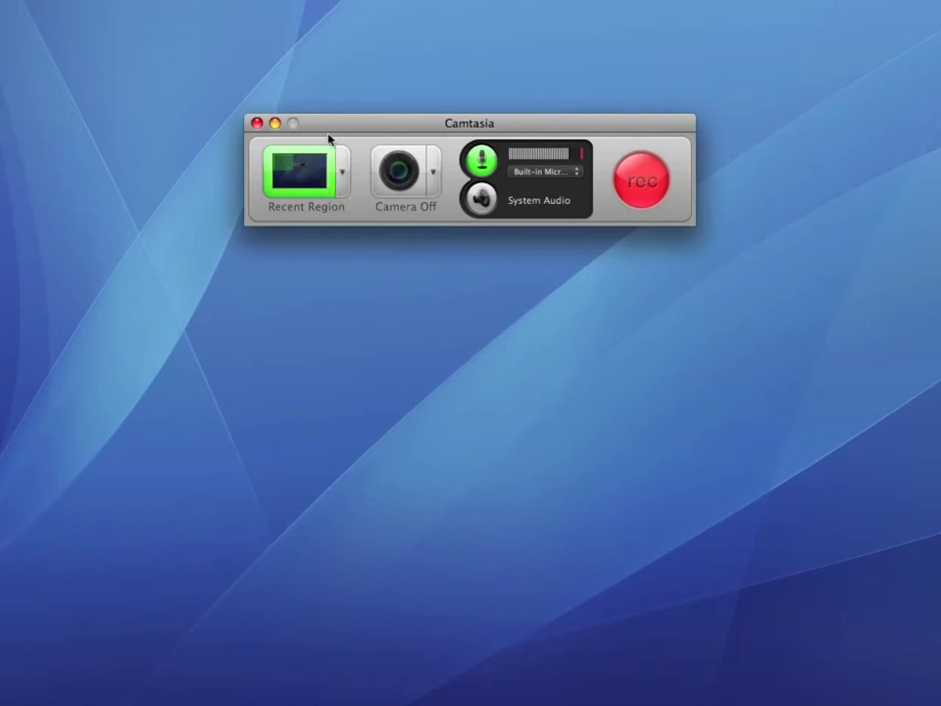
click(342, 171)
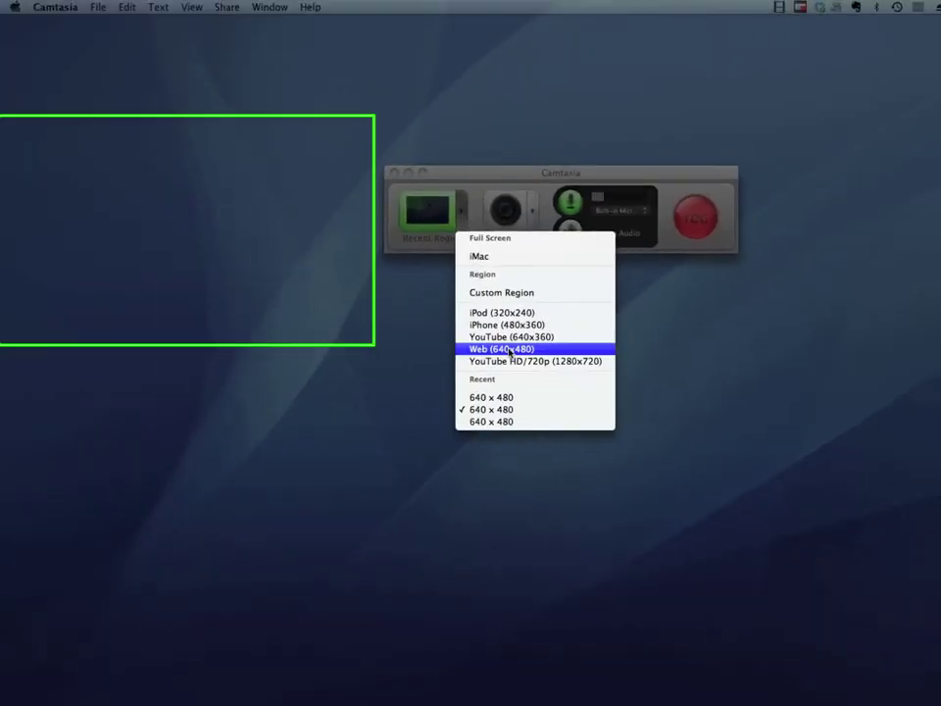
click(530, 350)
click(695, 217)
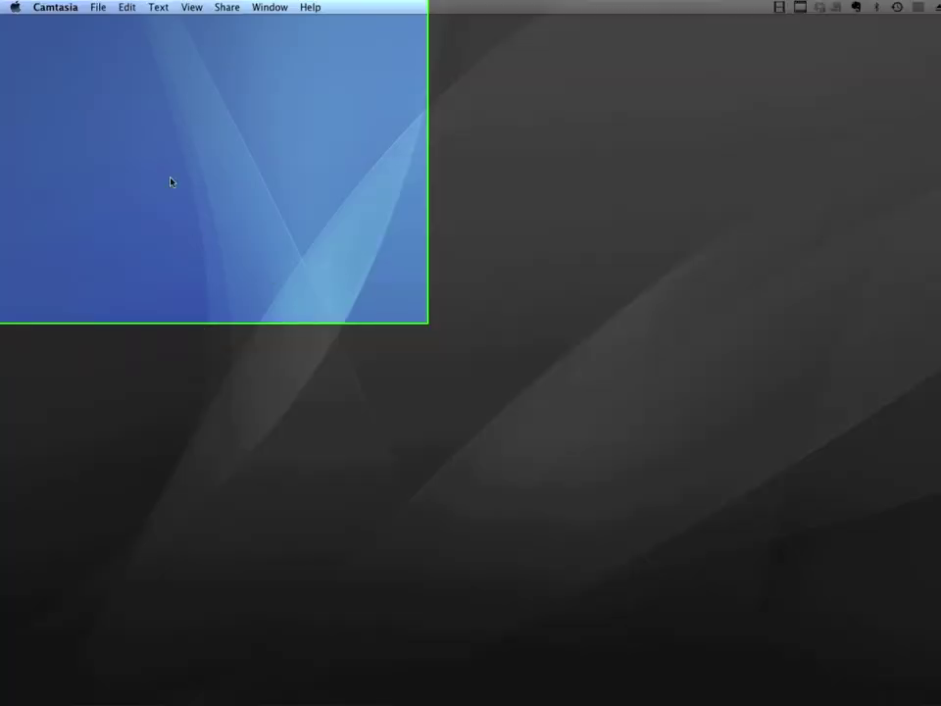
drag(171, 181, 511, 327)
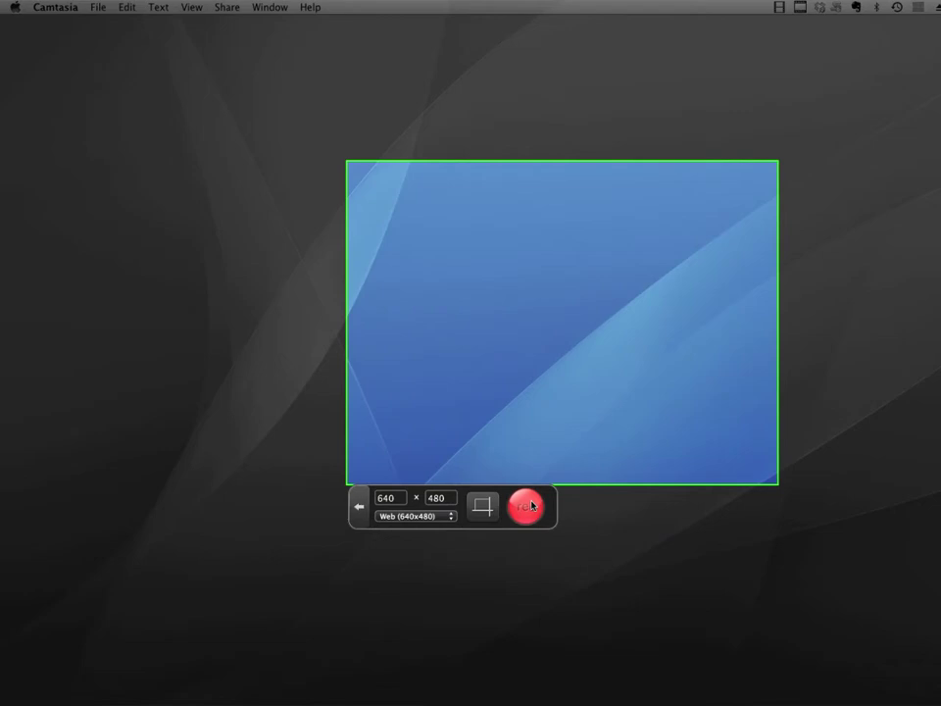
click(526, 505)
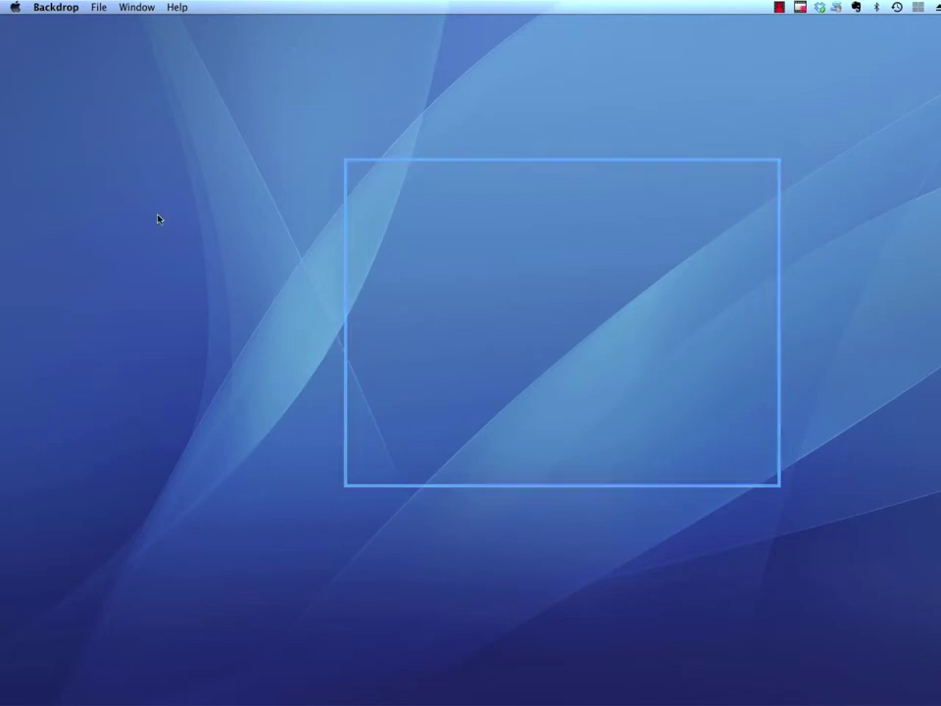
Switch to Finder, open test pattern.jpg from the screencast resolution comparison folder and close the folder window.
key(super+Tab)
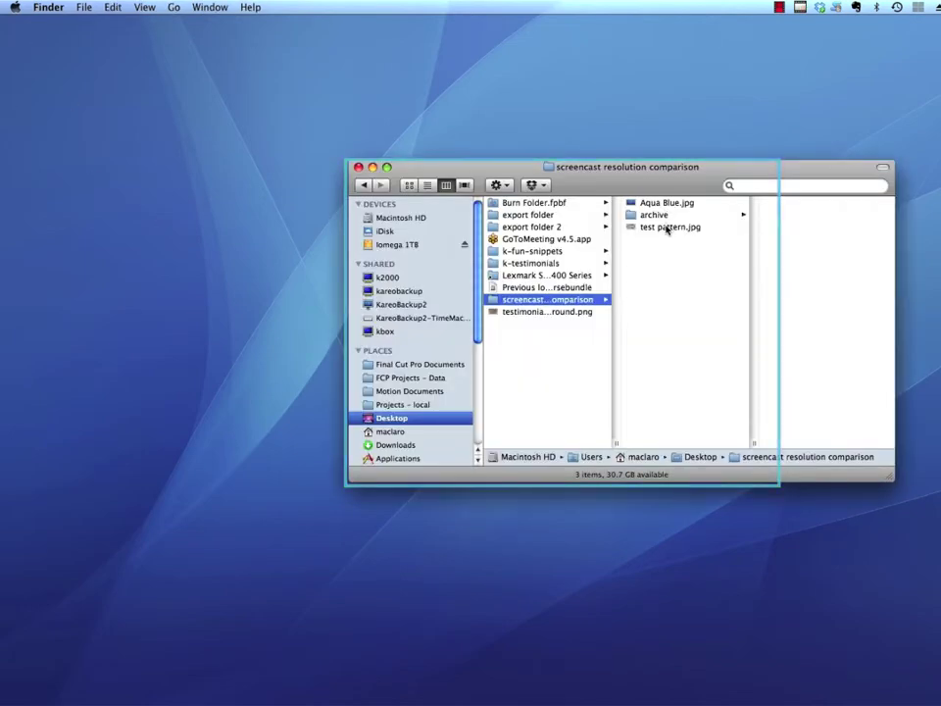
double_click(667, 227)
click(358, 166)
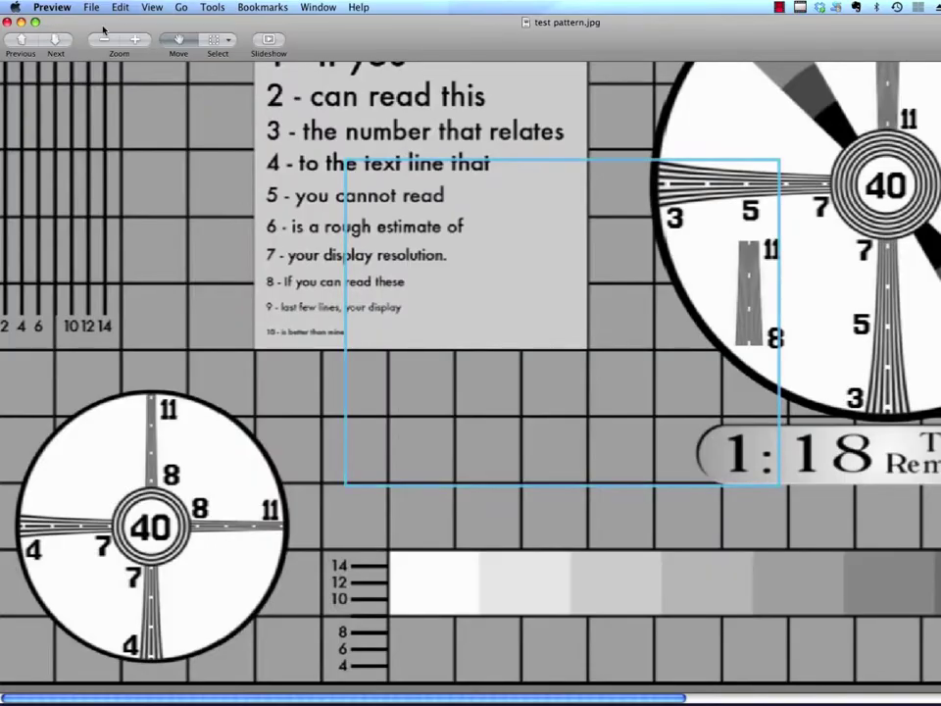
Shrink the test pattern image and resize and move its window so it fills the 640x480 recording region.
click(101, 39)
click(102, 39)
click(102, 39)
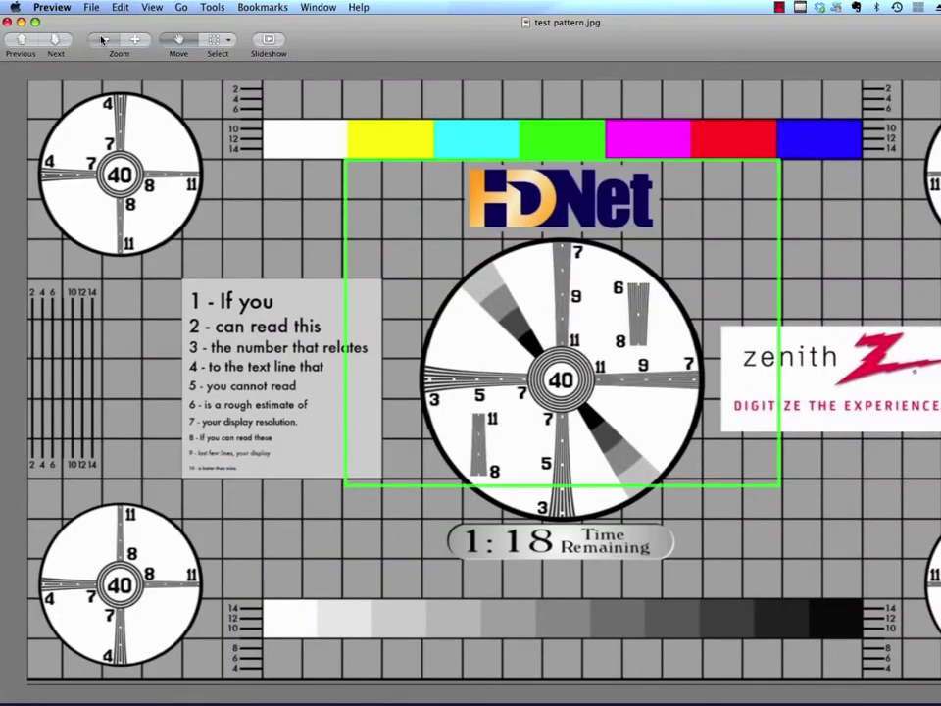
click(102, 39)
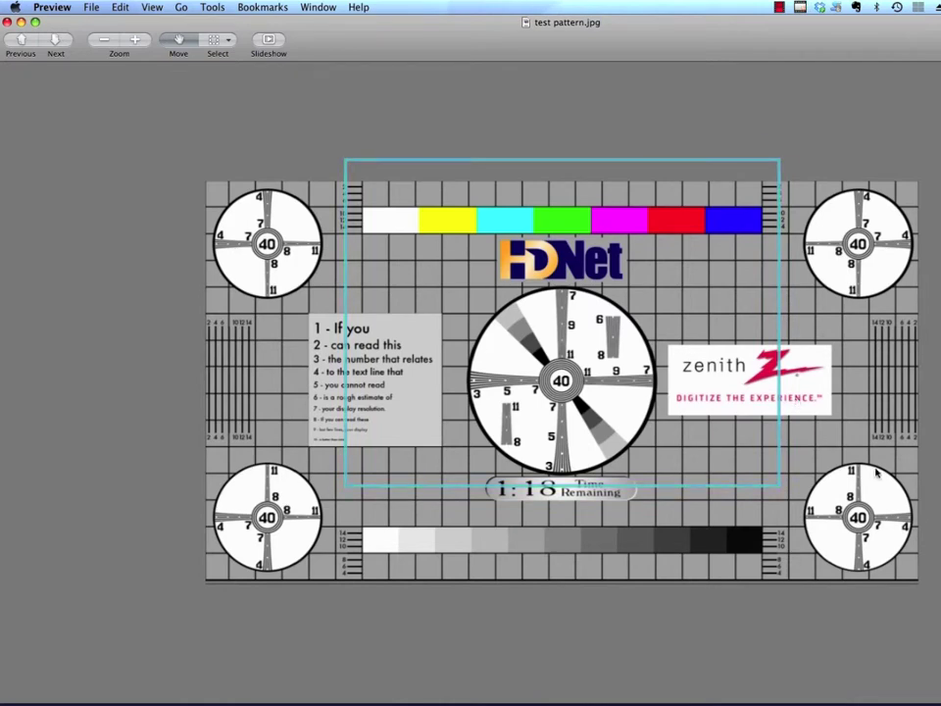
drag(939, 702, 714, 509)
drag(452, 32, 797, 107)
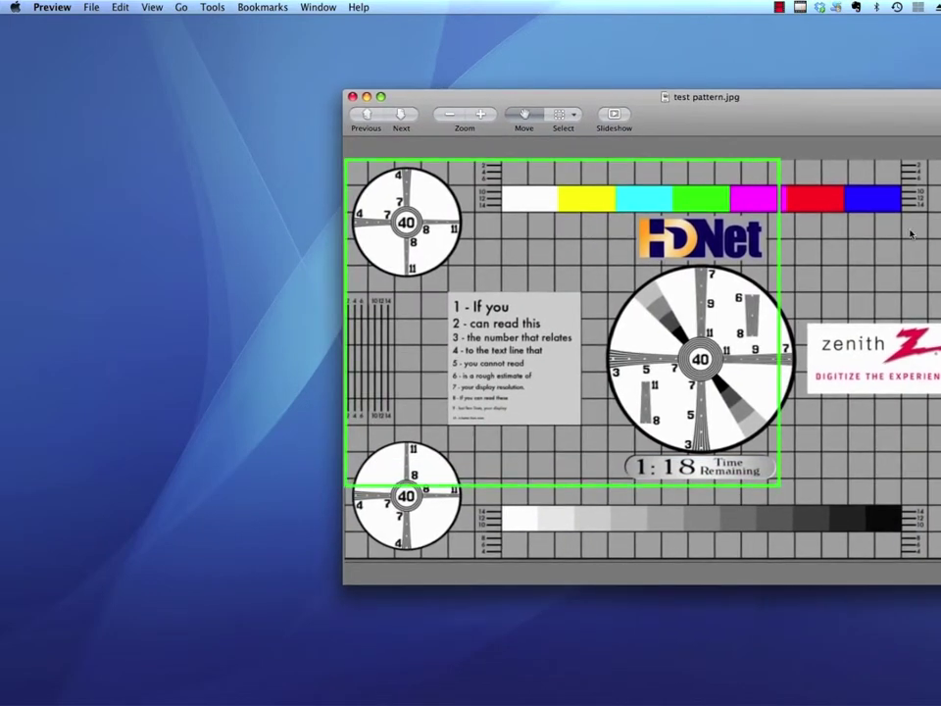
drag(939, 584, 781, 495)
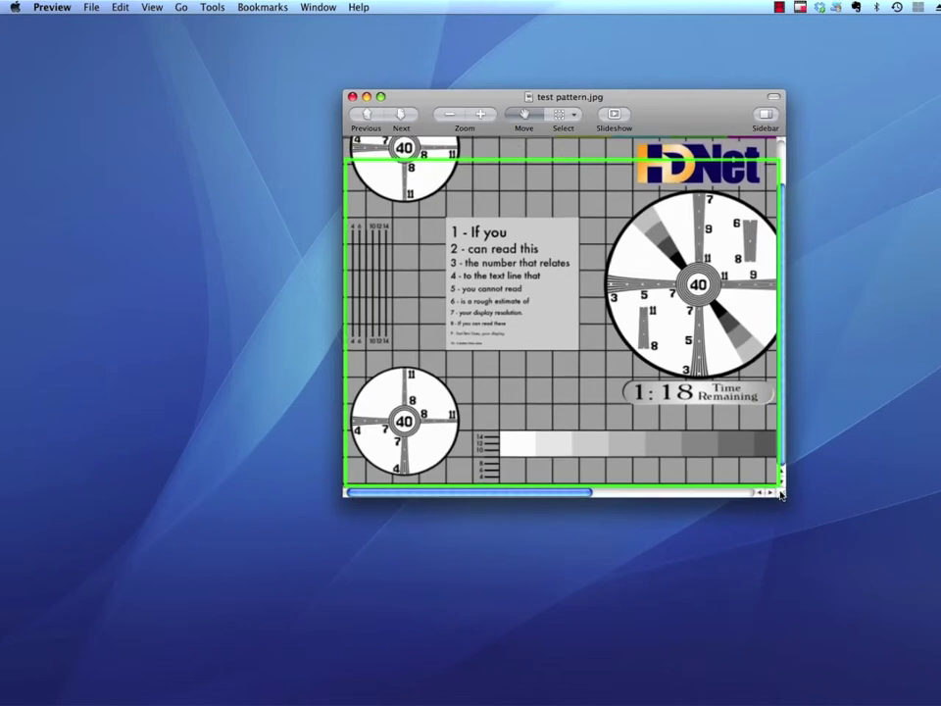
click(447, 120)
drag(700, 130, 701, 125)
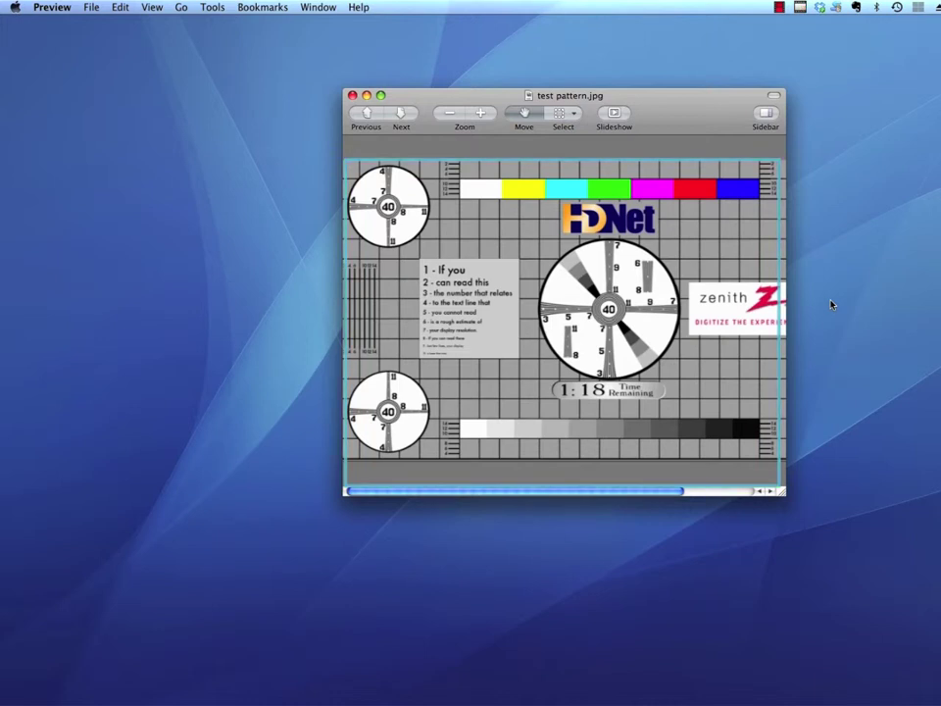
Stop the recording and save the project as scenario1-captured-at-640x480.cmproj in the screencast resolution comparison folder.
click(779, 12)
click(929, 203)
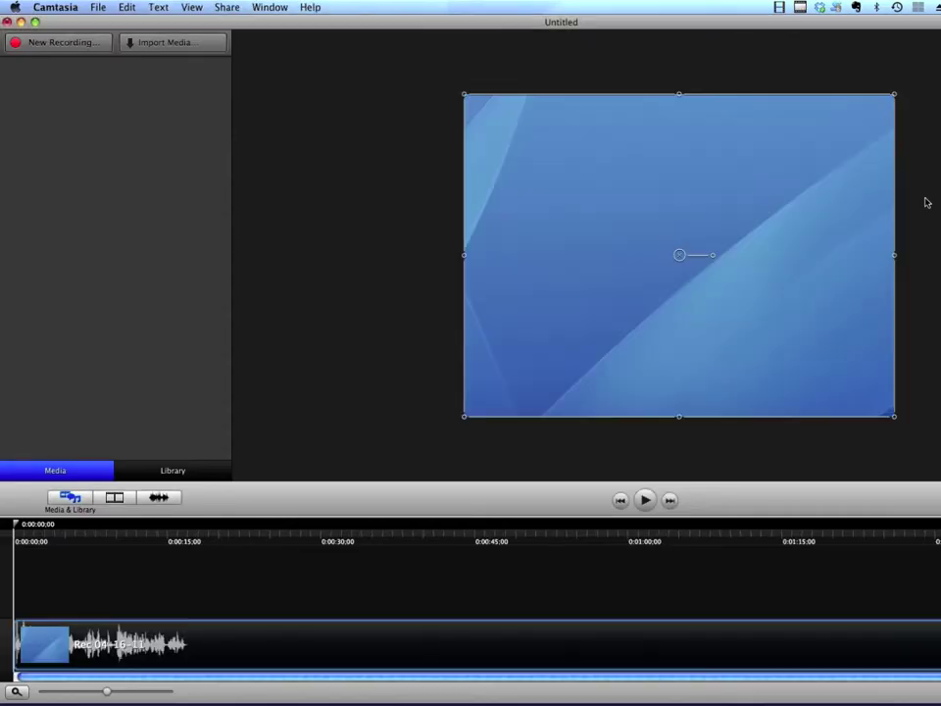
click(98, 7)
click(126, 95)
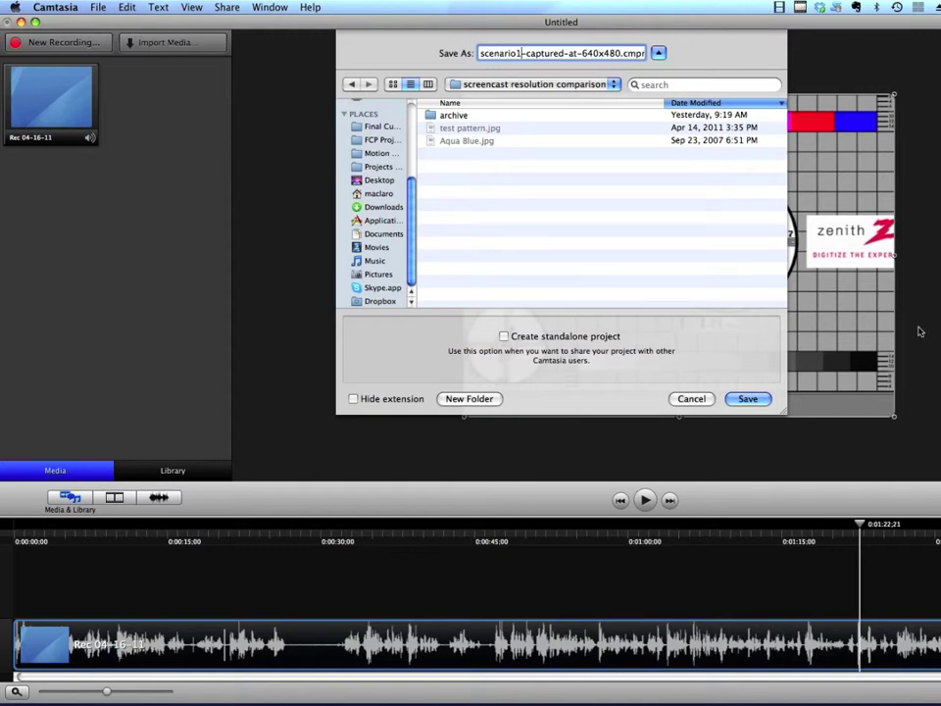
click(747, 399)
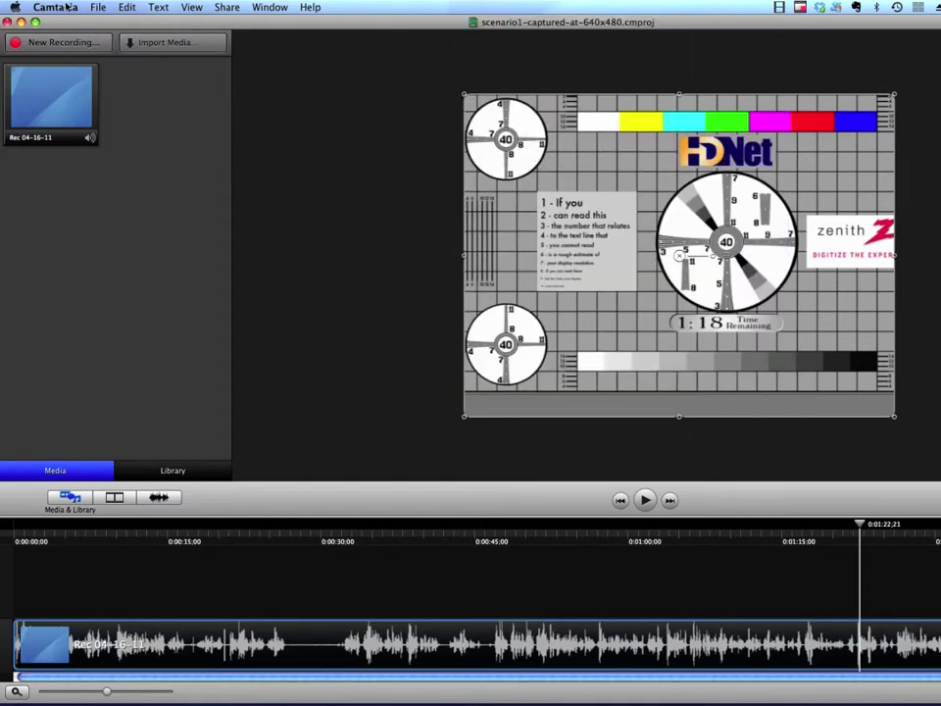
Quit Camtasia, bring the plain backdrop to the front and relaunch Camtasia.
click(65, 8)
click(73, 156)
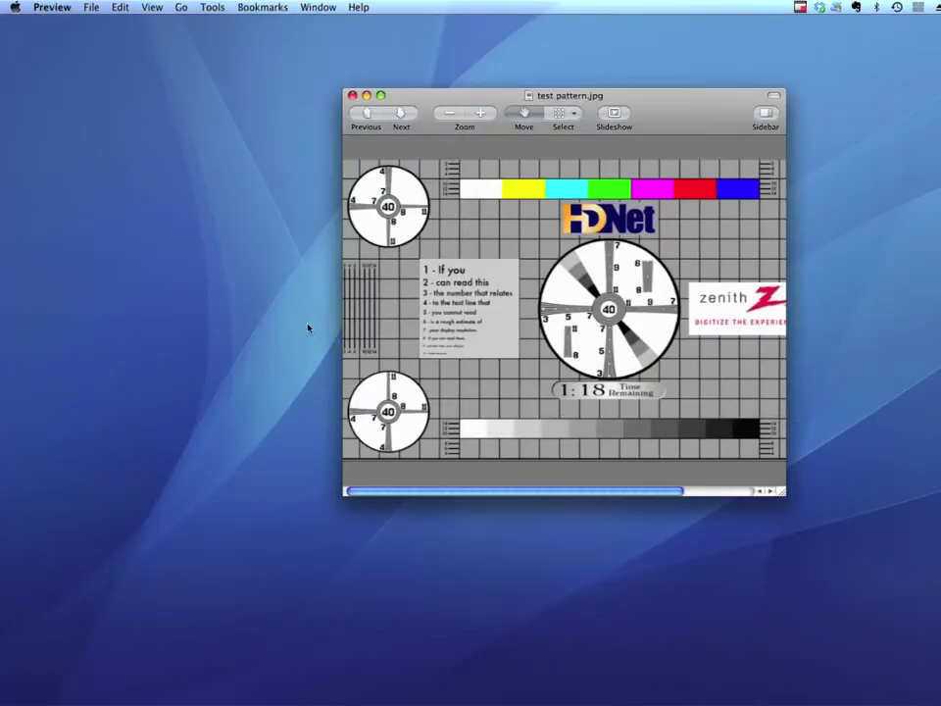
click(262, 333)
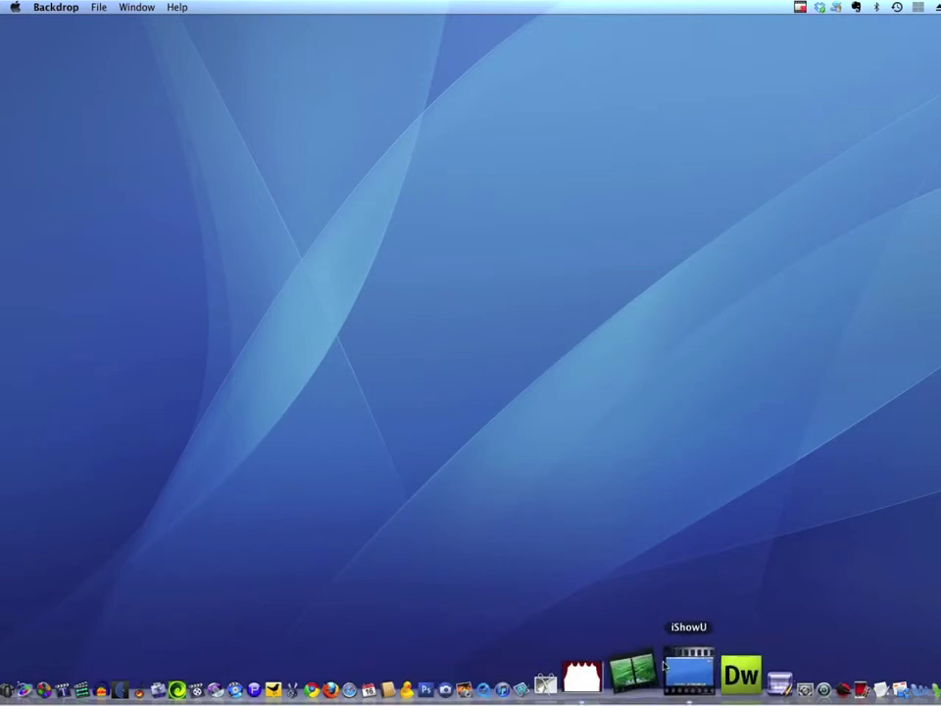
click(643, 667)
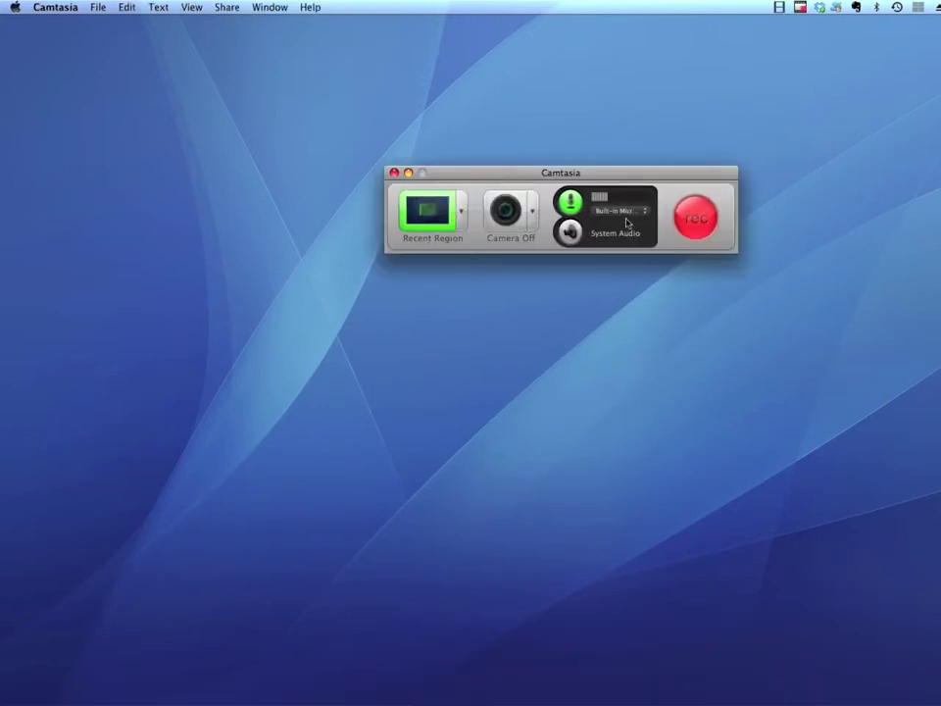
Set the recording area to the full iMac screen and start recording.
click(461, 214)
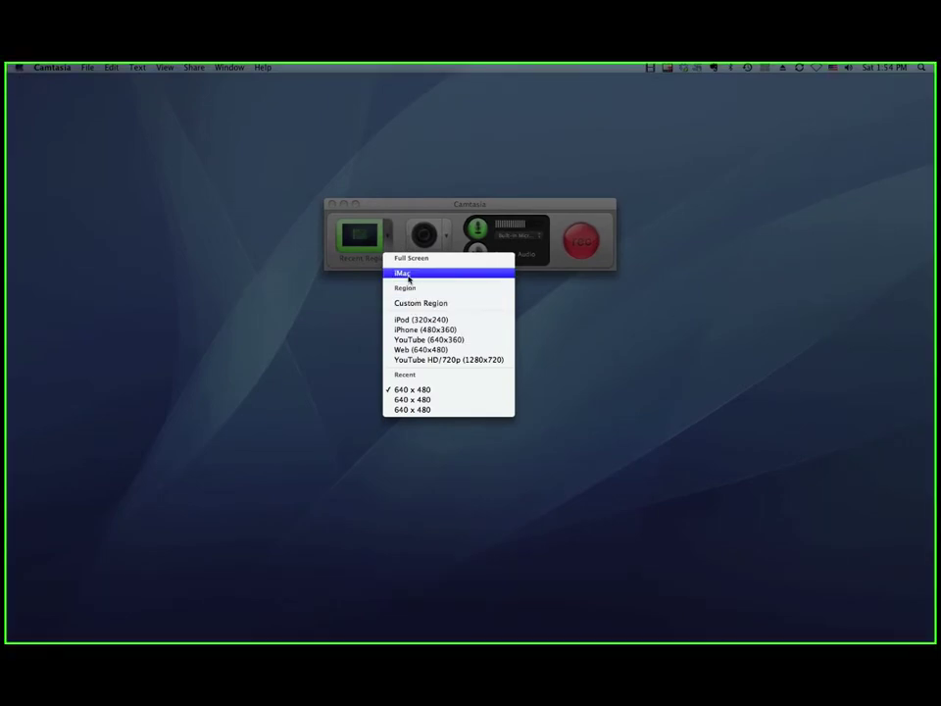
click(409, 274)
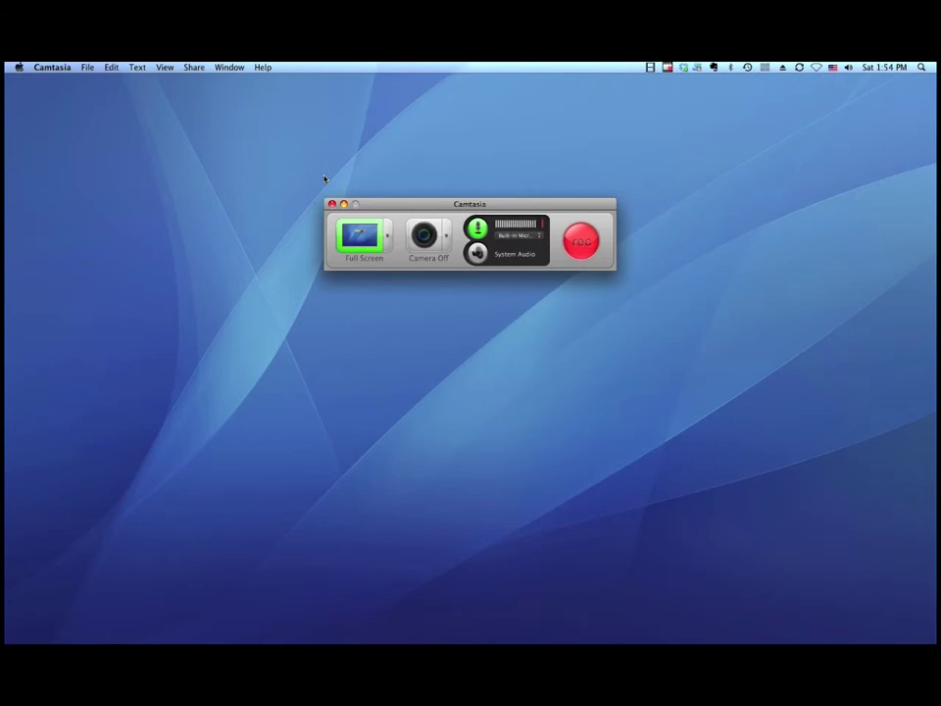
click(585, 244)
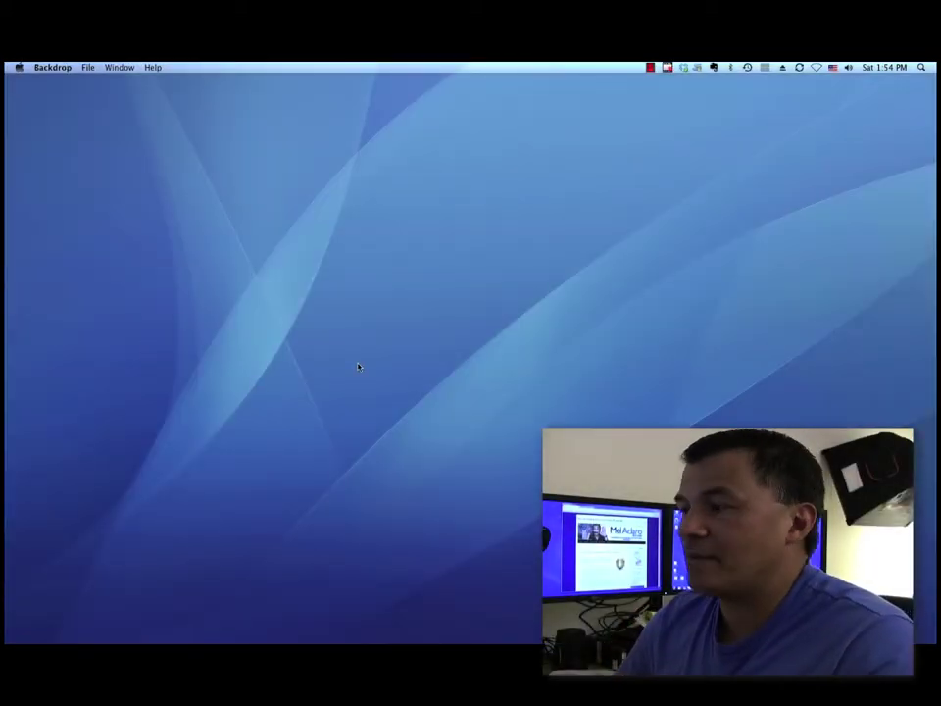
Switch to Preview and enlarge the test pattern window and image so the whole pattern fills the screen.
key(super+Tab)
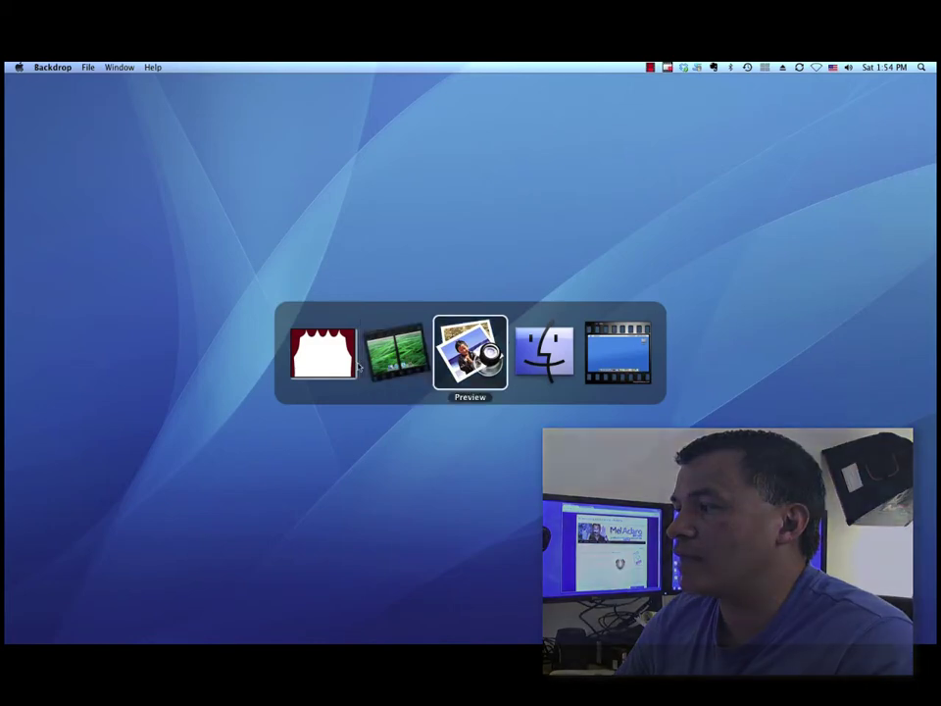
click(471, 351)
drag(383, 154, 292, 142)
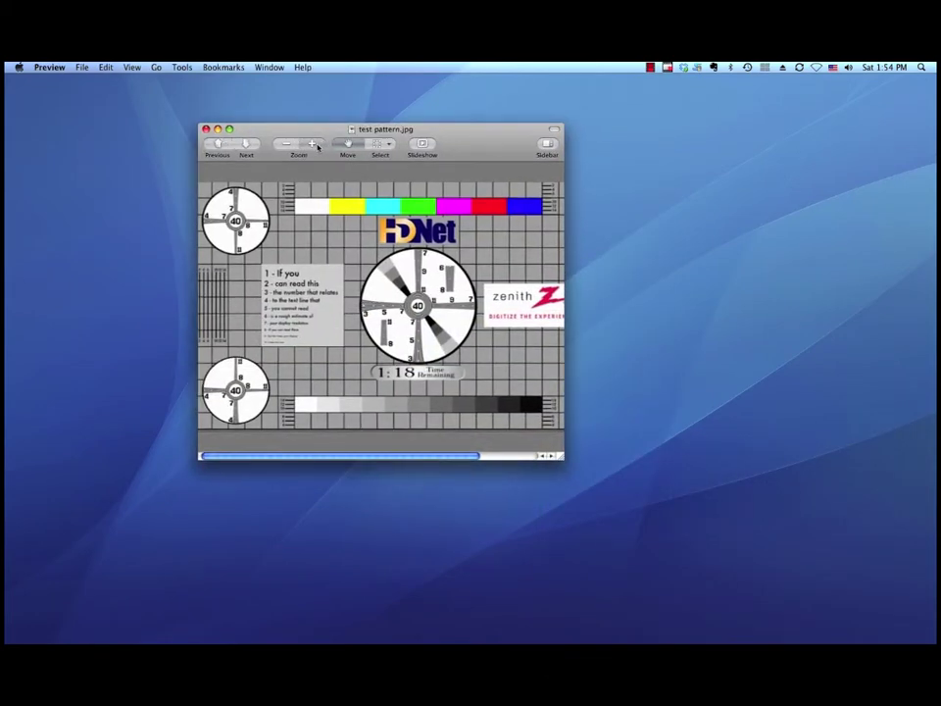
click(313, 143)
click(313, 143)
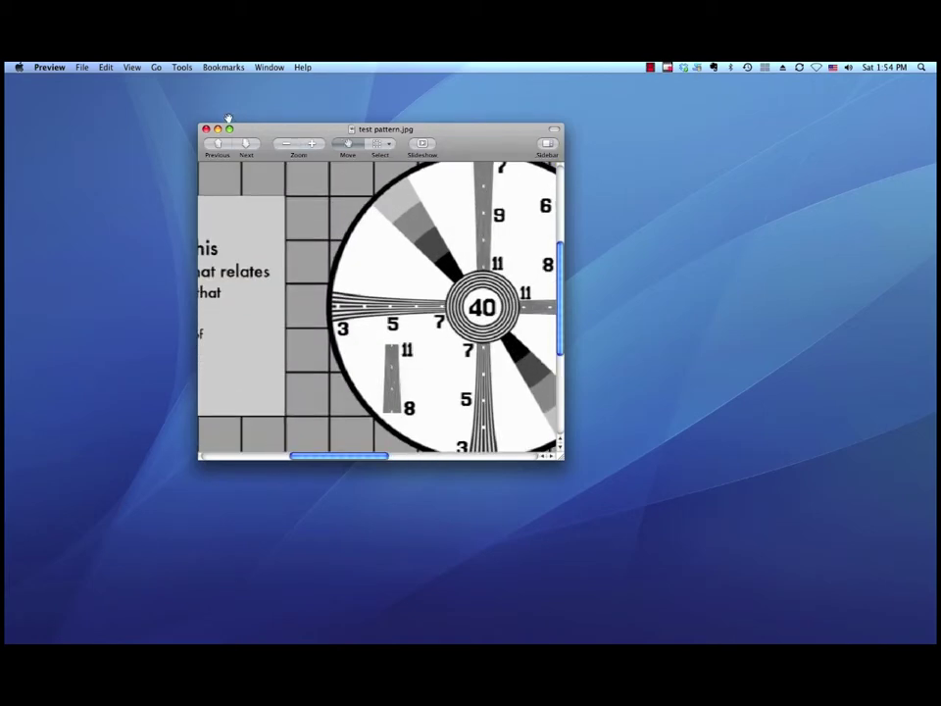
click(230, 128)
click(93, 94)
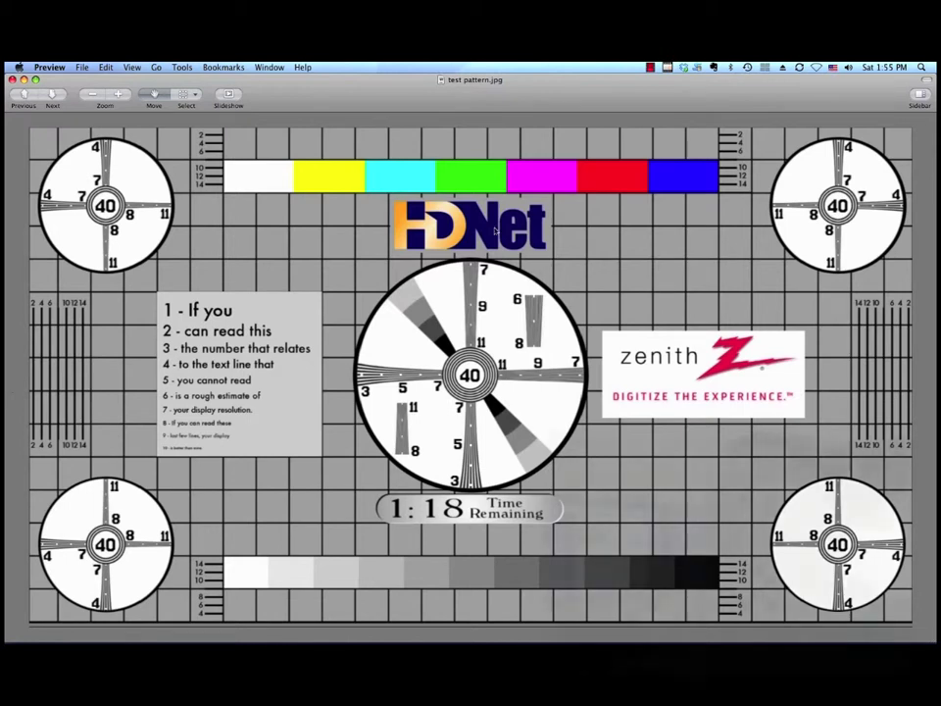
Stop the full-screen recording and scrub the timeline to the test pattern at 0:00:16;21.
click(649, 67)
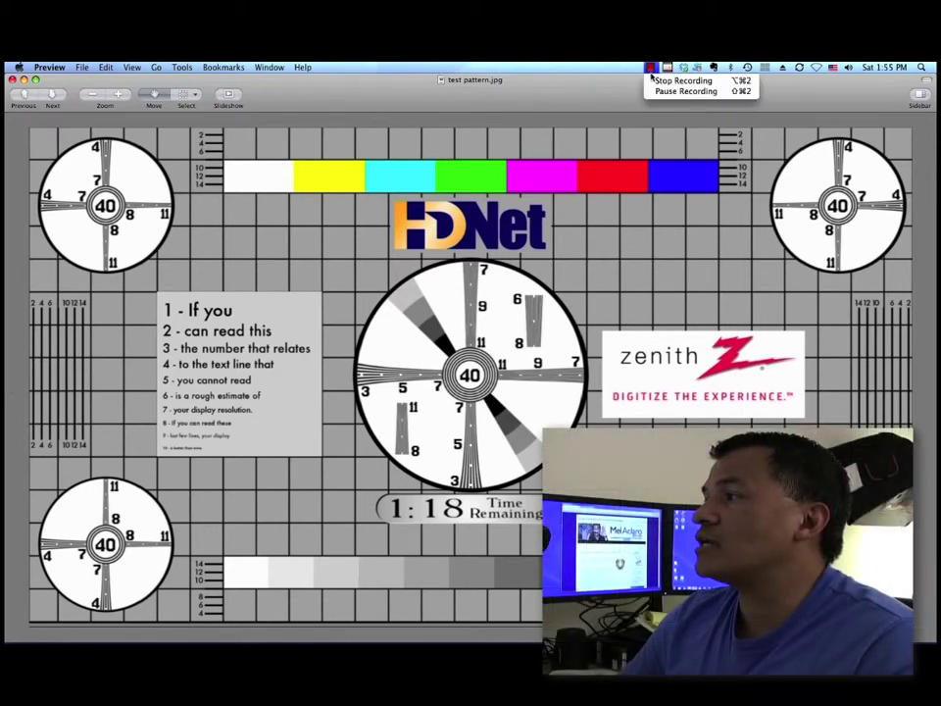
click(676, 80)
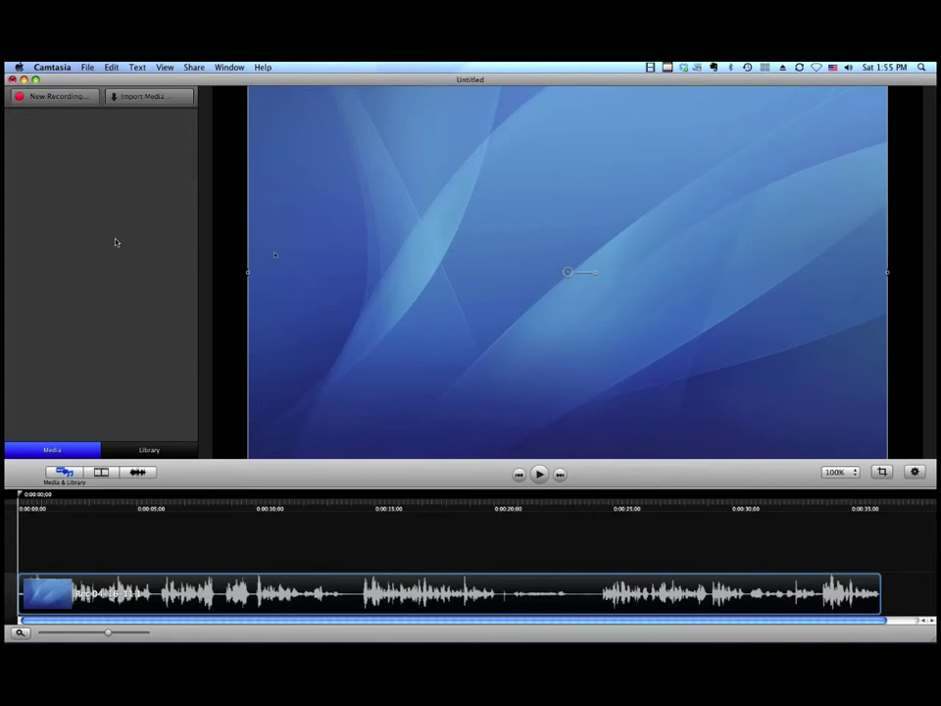
drag(99, 504, 458, 507)
drag(382, 524, 416, 512)
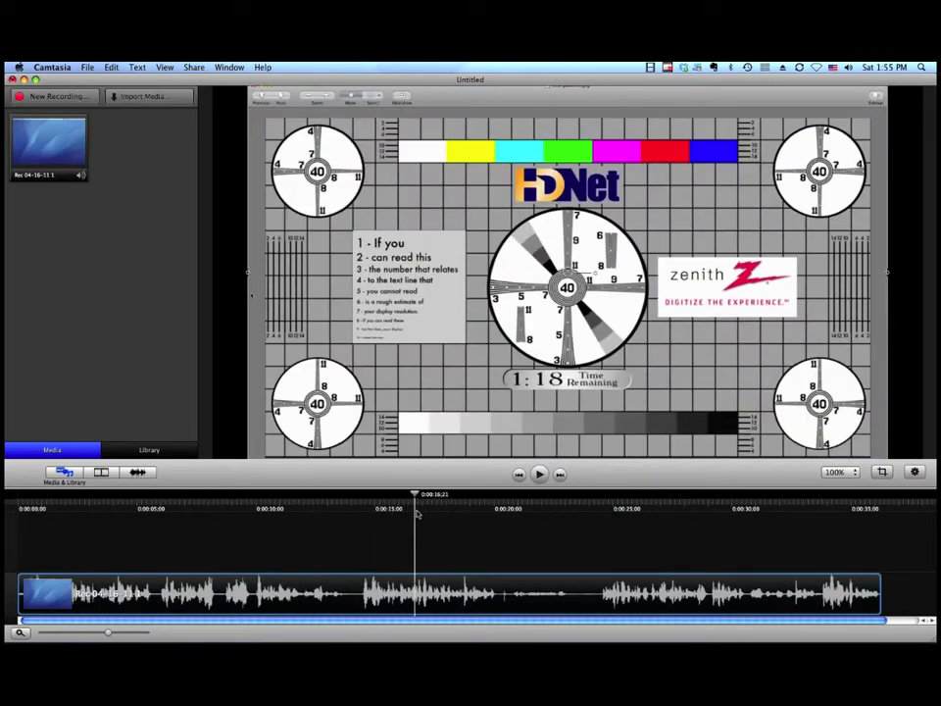
Save the project as scenario2-captured-at-fullscreen.cmproj in the screencast resolution comparison folder, basing the name on the scenario1 file.
click(87, 66)
click(109, 141)
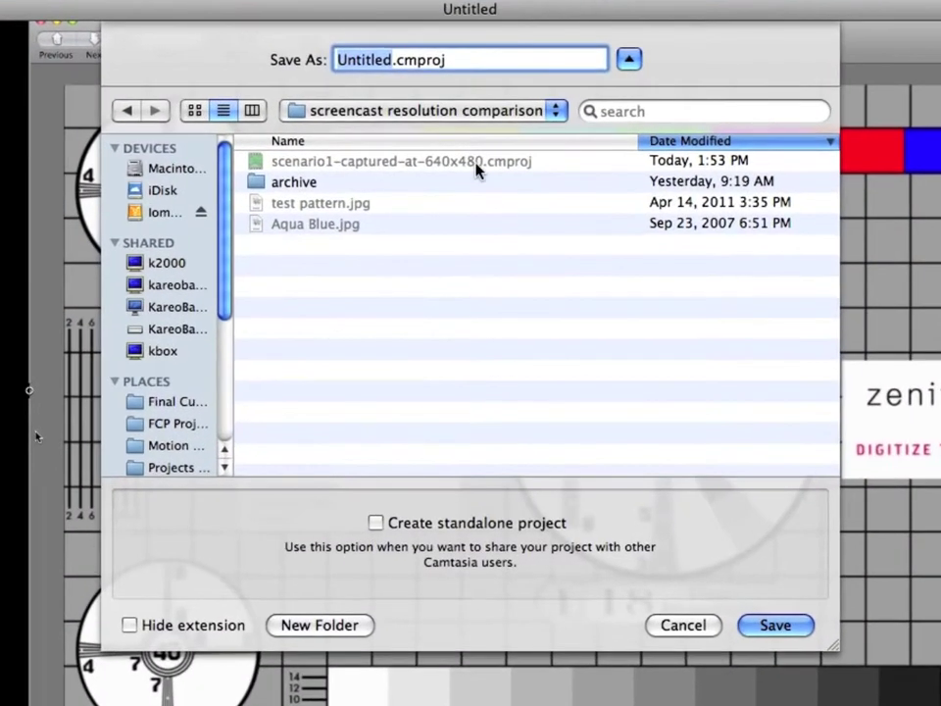
click(471, 157)
click(411, 62)
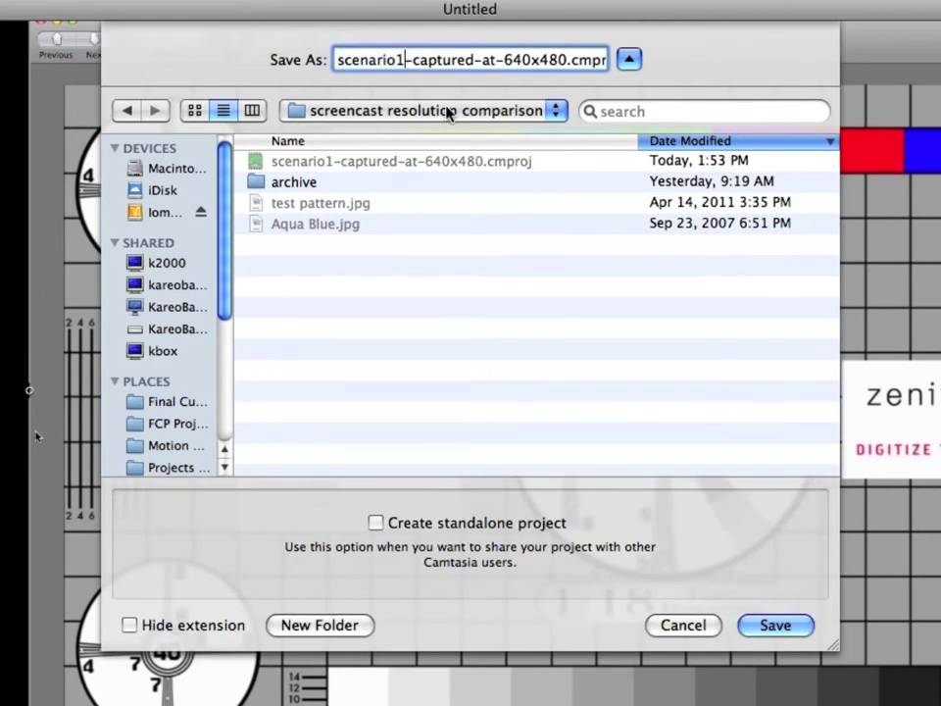
key(BackSpace)
text(2)
key(Right)
key(Right)
key(Right)
key(Right)
key(Right)
key(Right)
key(Right)
key(Right)
key(Right)
key(Right)
key(Right)
key(Right)
key(shift+Right)
key(shift+Right)
key(shift+Right)
key(shift+Right)
key(shift+Right)
key(shift+Right)
key(shift+Right)
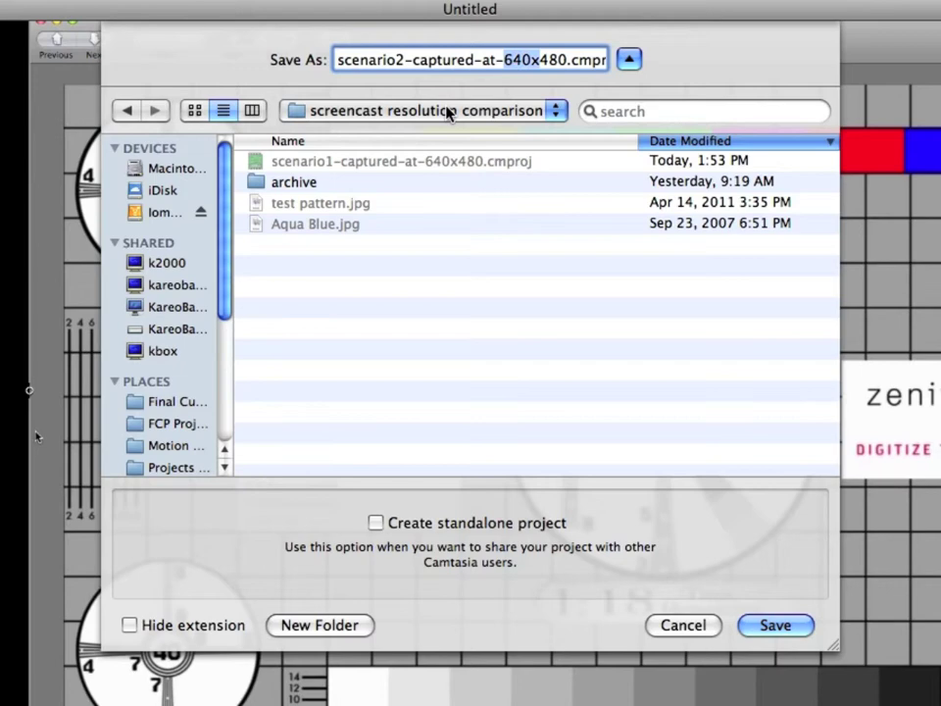
text(fullscreen)
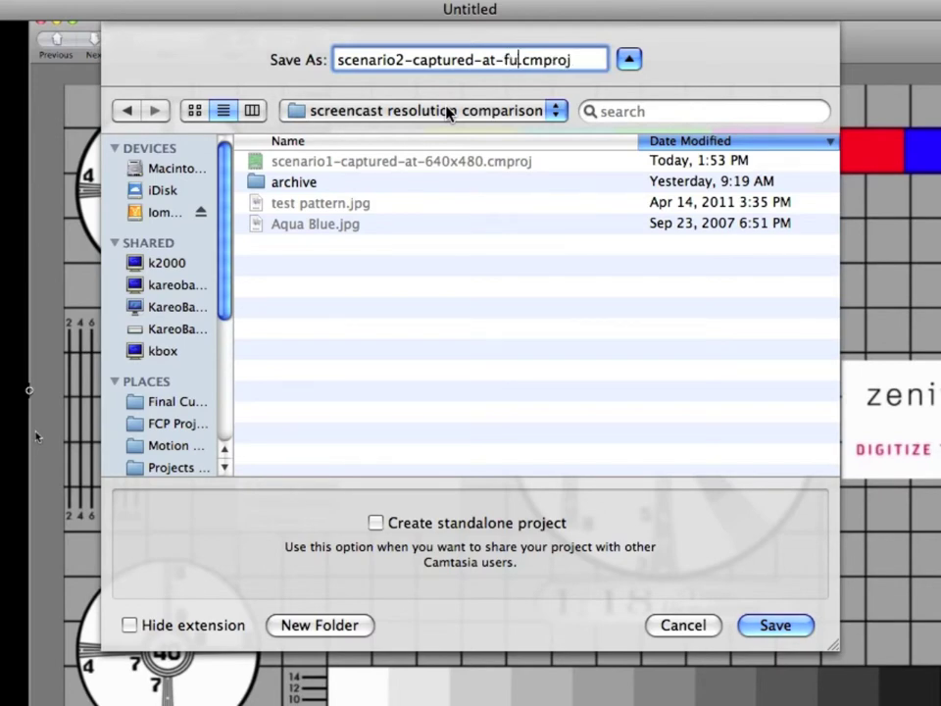
click(774, 624)
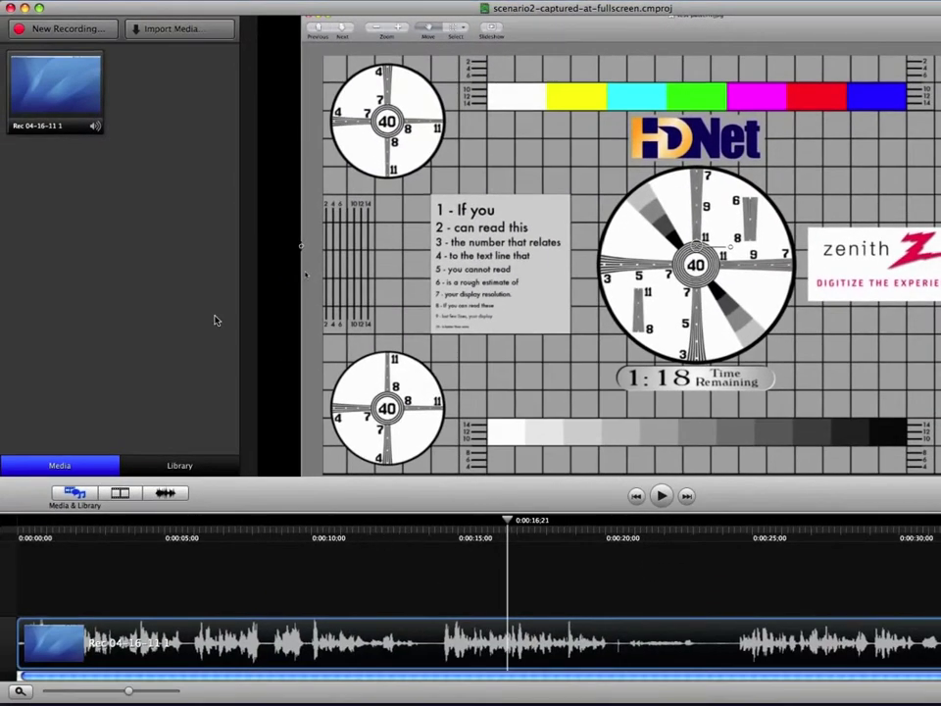
Quit Camtasia and close the test pattern image window.
click(73, 145)
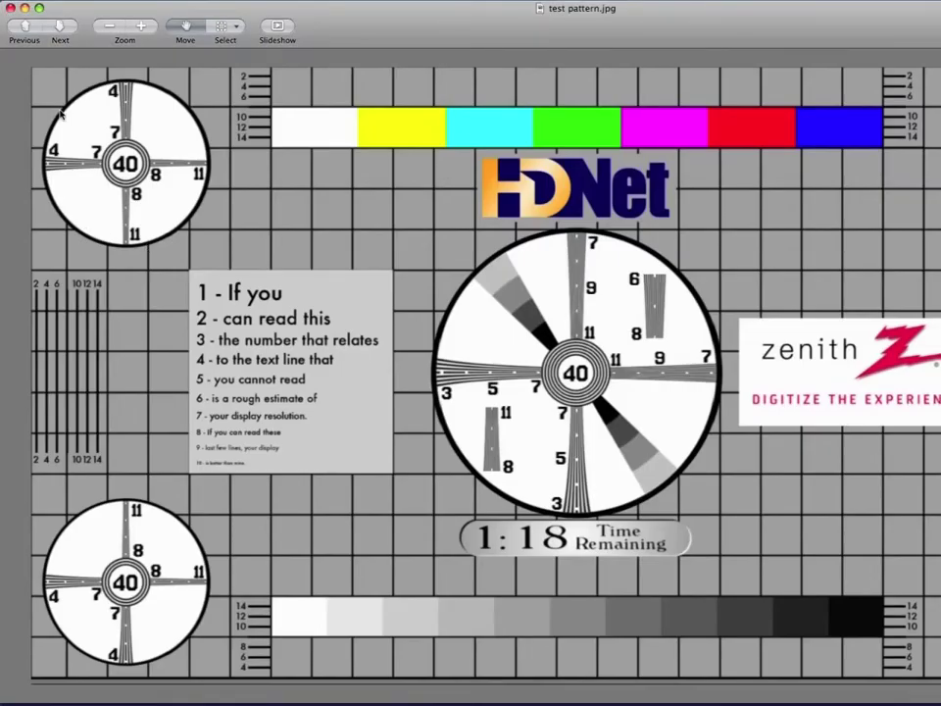
click(11, 9)
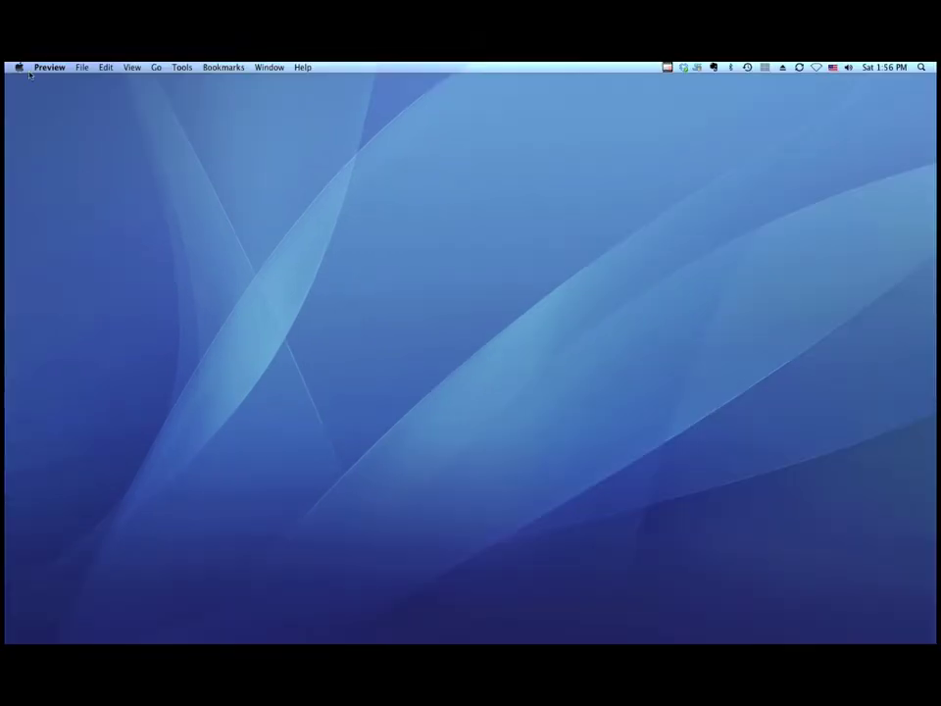
Quit Preview and scrub through the timeline of the scenario1-captured-at-640x480.cmproj project in Camtasia.
click(69, 149)
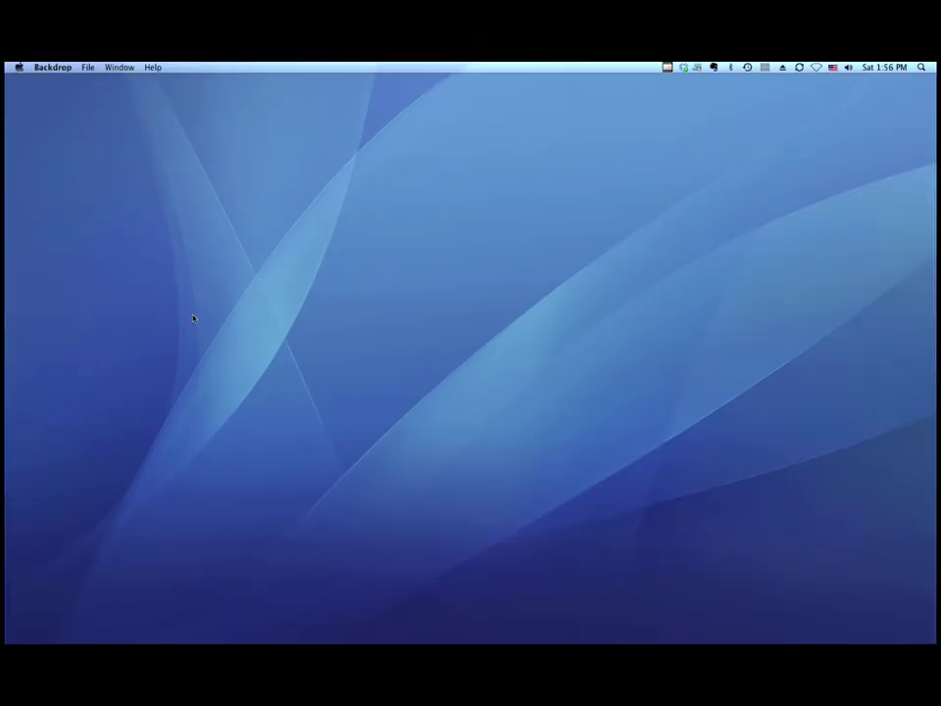
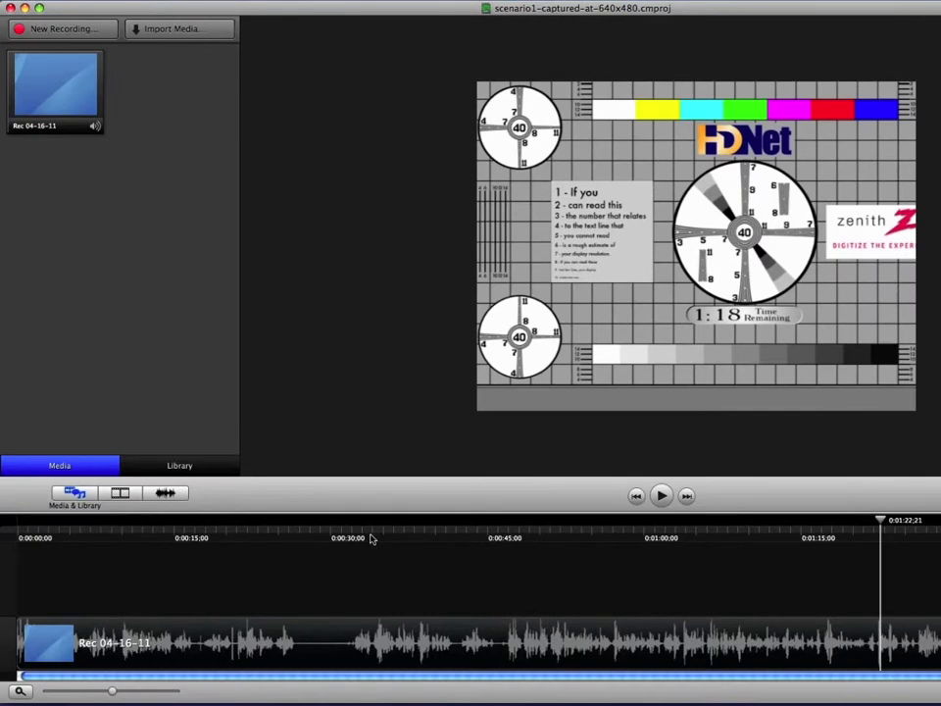
drag(371, 538, 863, 538)
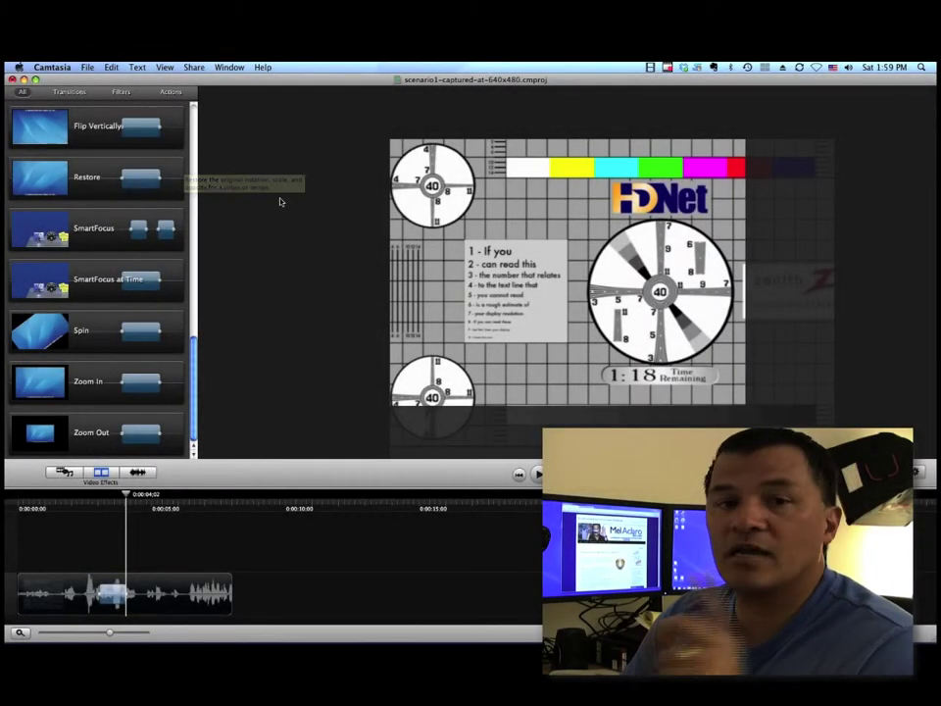
Start an advanced MPEG-4 export of the scenario1 project and accept the MP4, H.264 and 640 x 480 VGA settings.
click(194, 66)
click(231, 157)
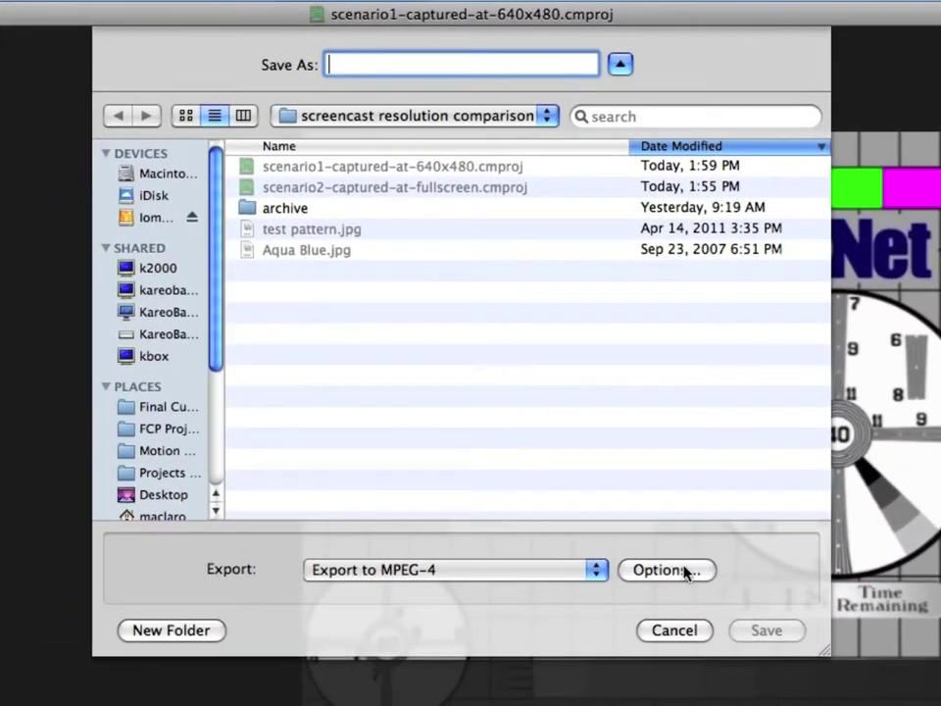
click(686, 572)
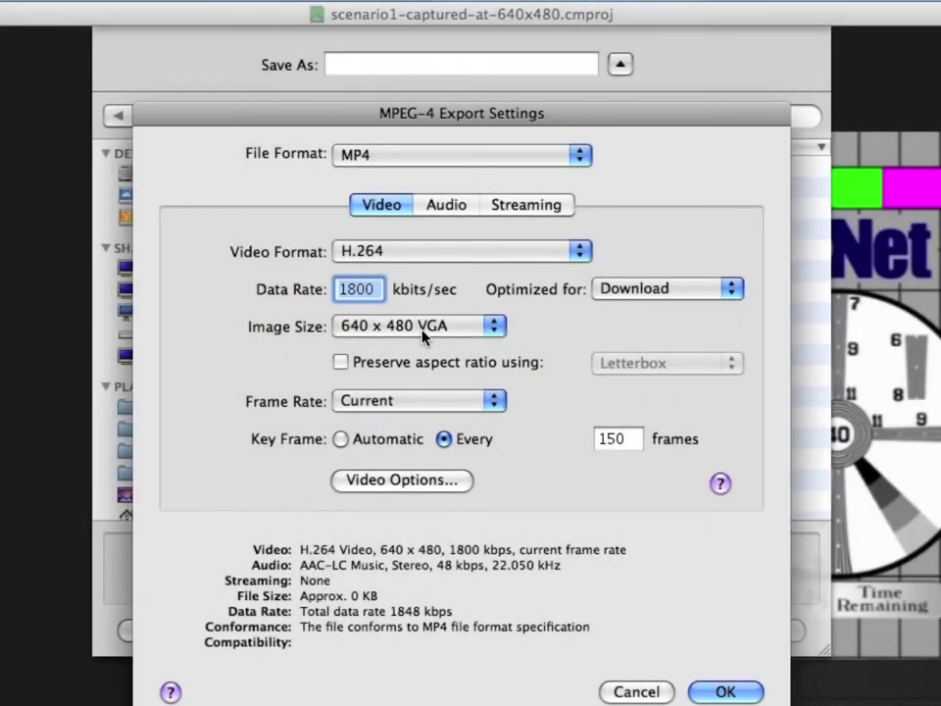
click(721, 692)
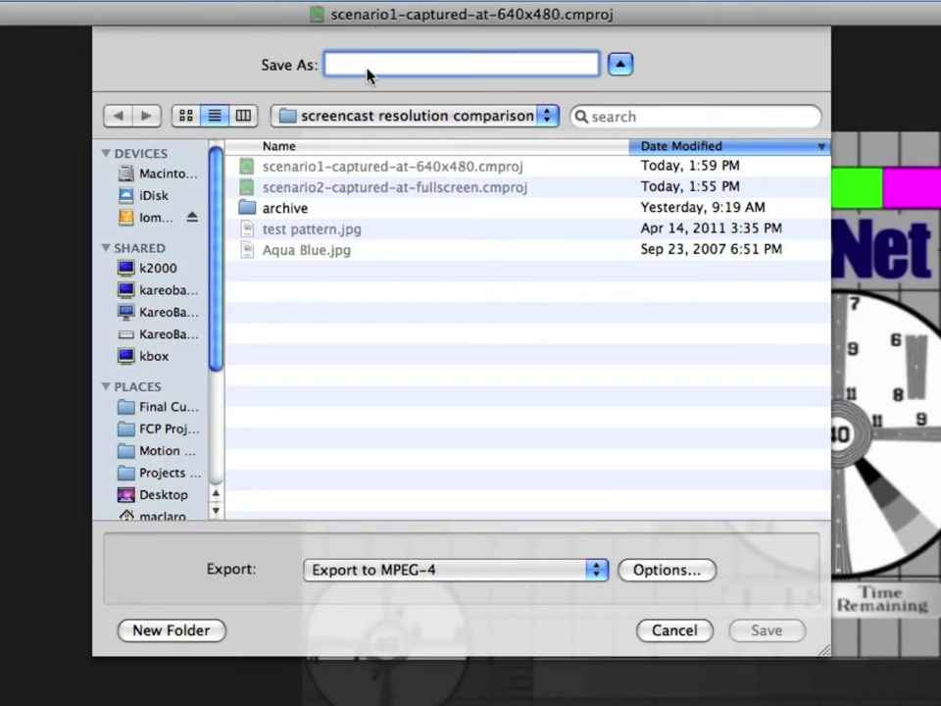
Export the movie as scenario1-captured-at-640x480 in the screencast resolution comparison folder, basing the name on the project file without its cmproj extension.
click(383, 166)
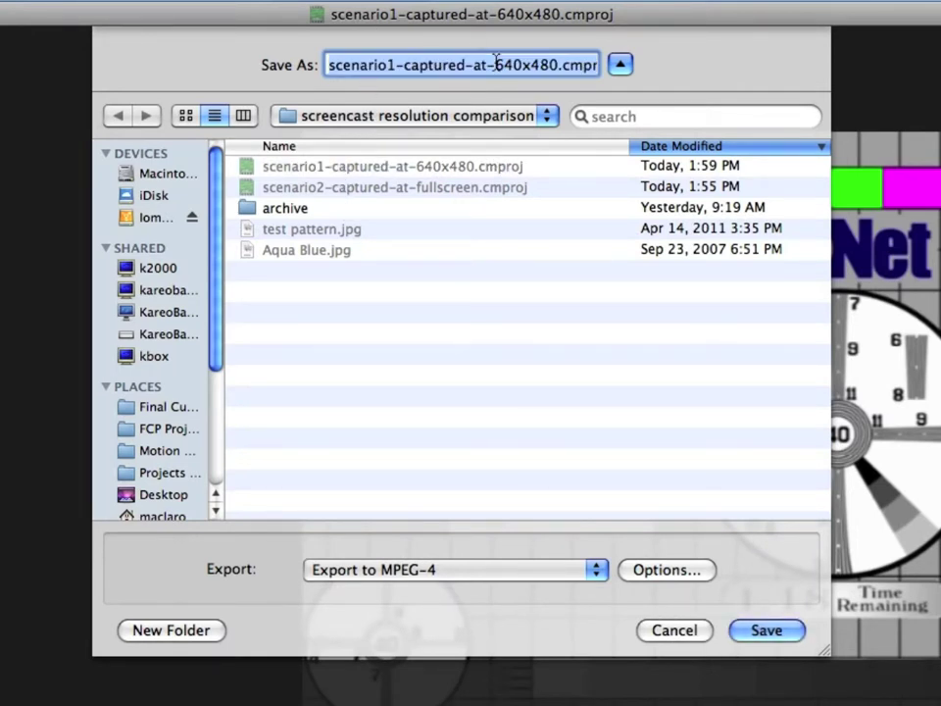
key(Right)
key(BackSpace)
key(BackSpace)
key(BackSpace)
key(BackSpace)
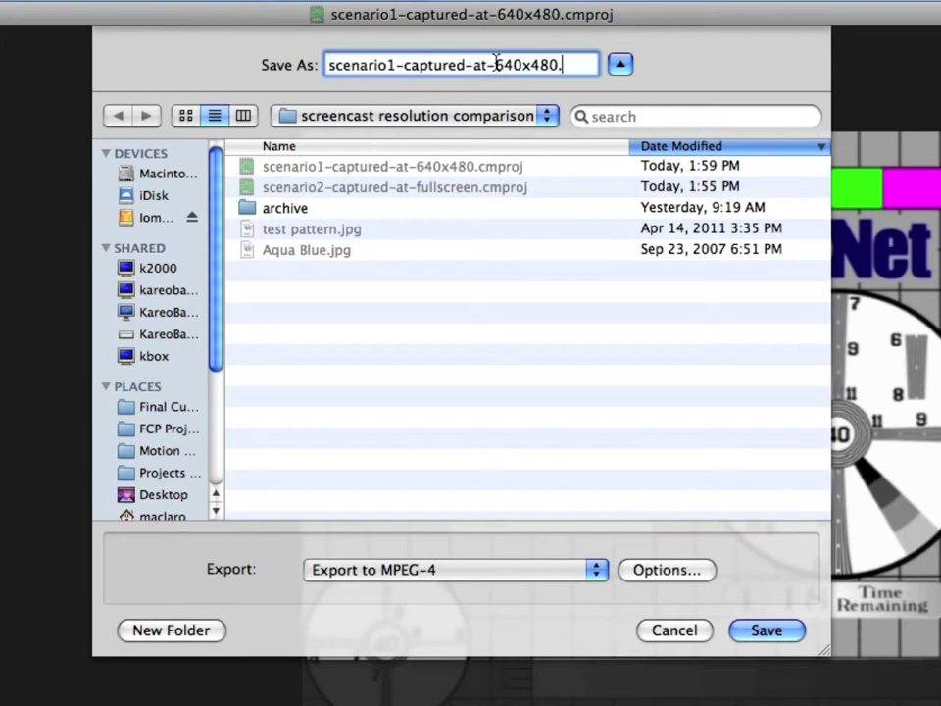
key(BackSpace)
click(766, 630)
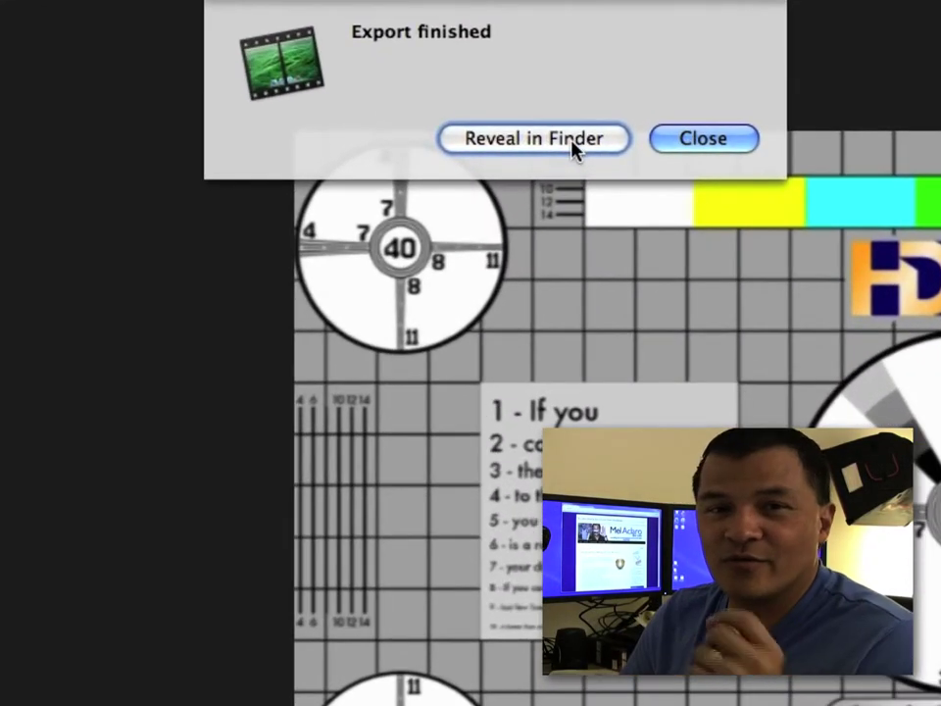
Dismiss the export notice and quit Camtasia, saving the changes to the scenario1 project.
click(680, 140)
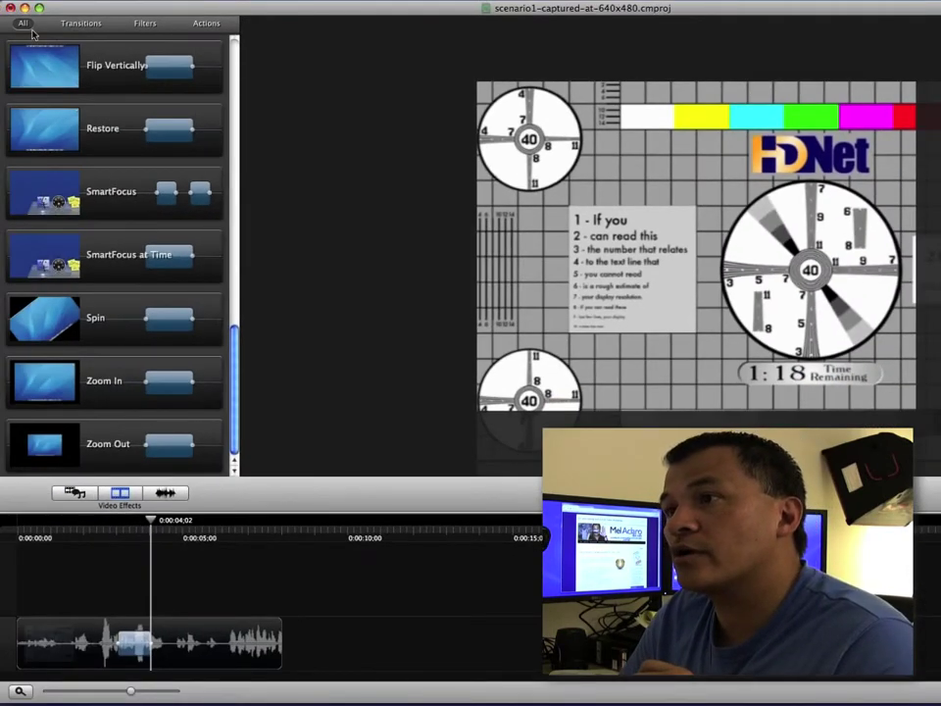
click(130, 55)
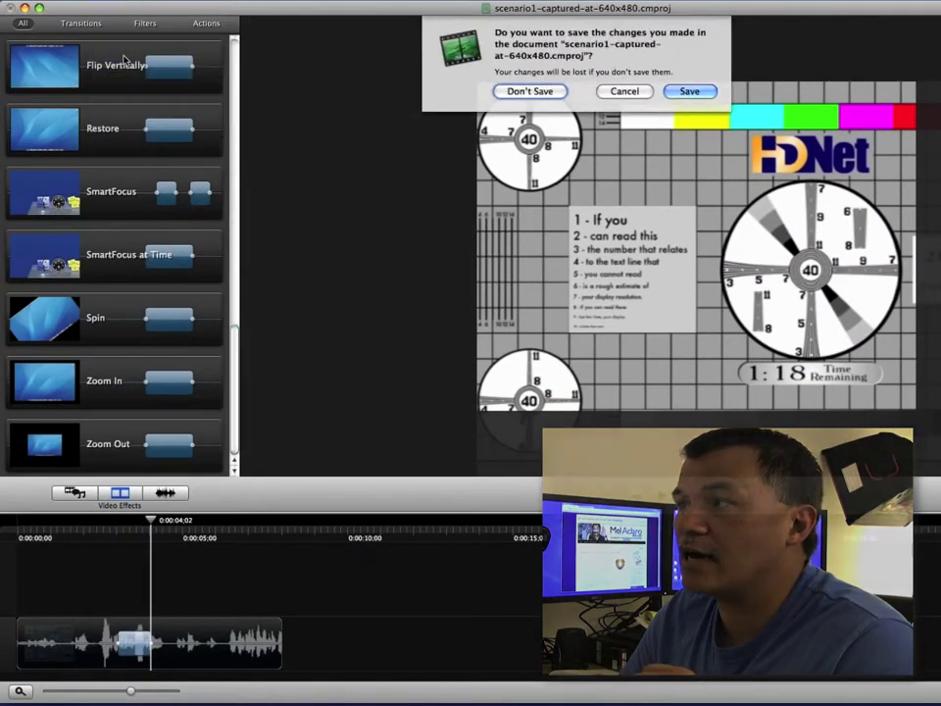
click(689, 90)
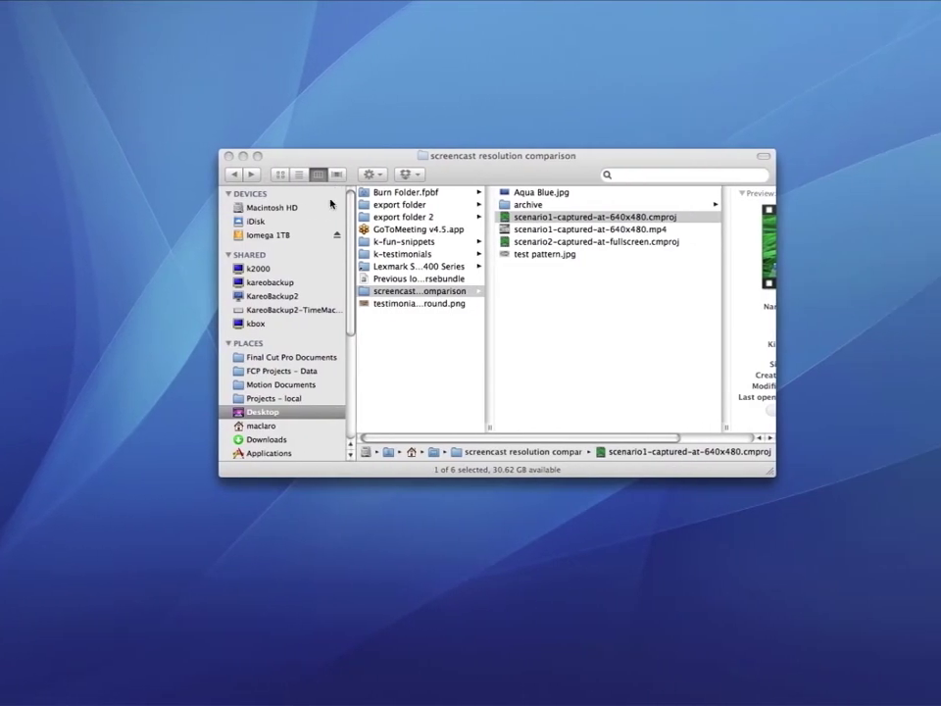
Open scenario2-captured-at-fullscreen.cmproj and split all tracks at 0:00:30;19.
click(542, 244)
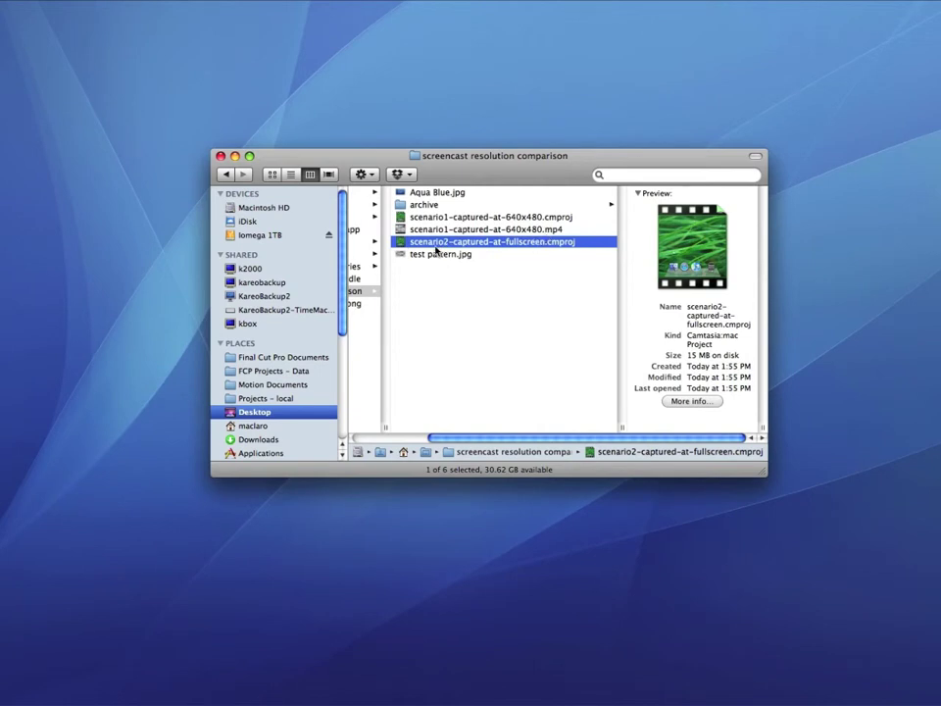
double_click(412, 244)
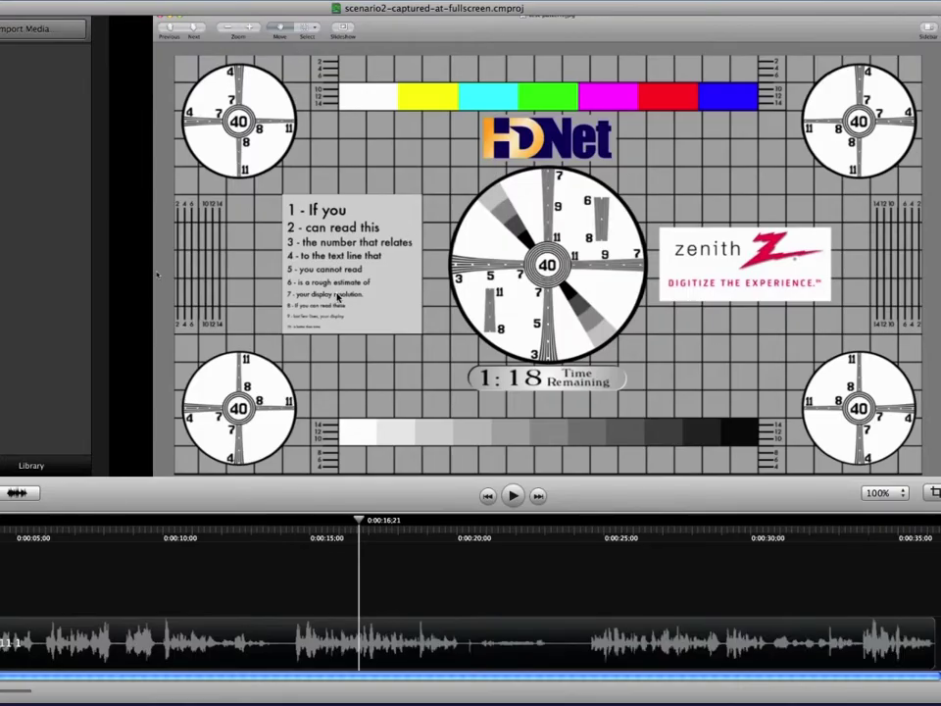
drag(362, 529, 752, 512)
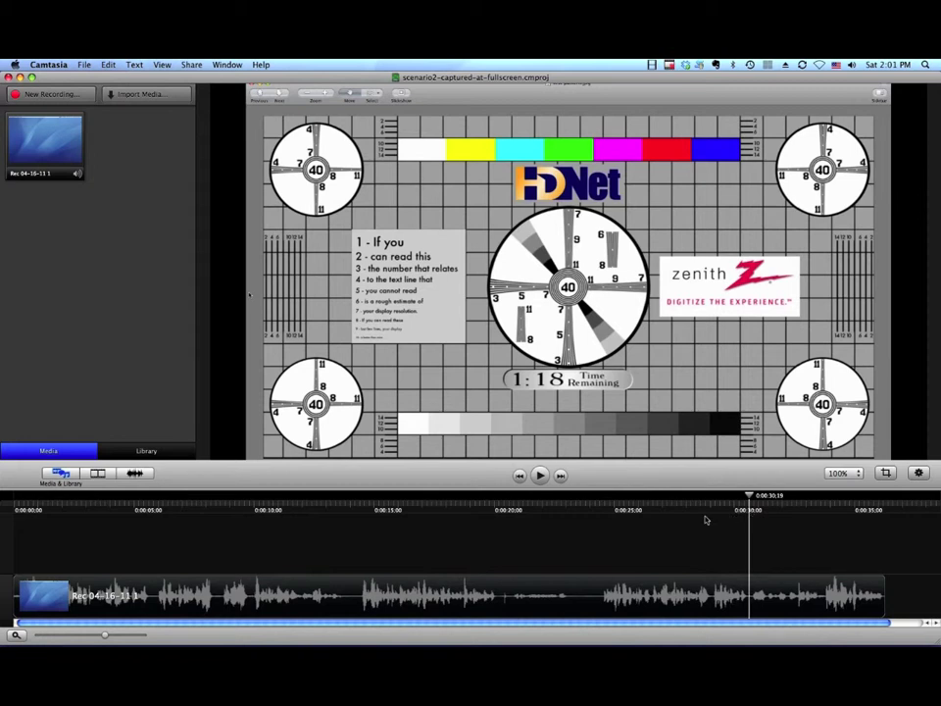
click(108, 65)
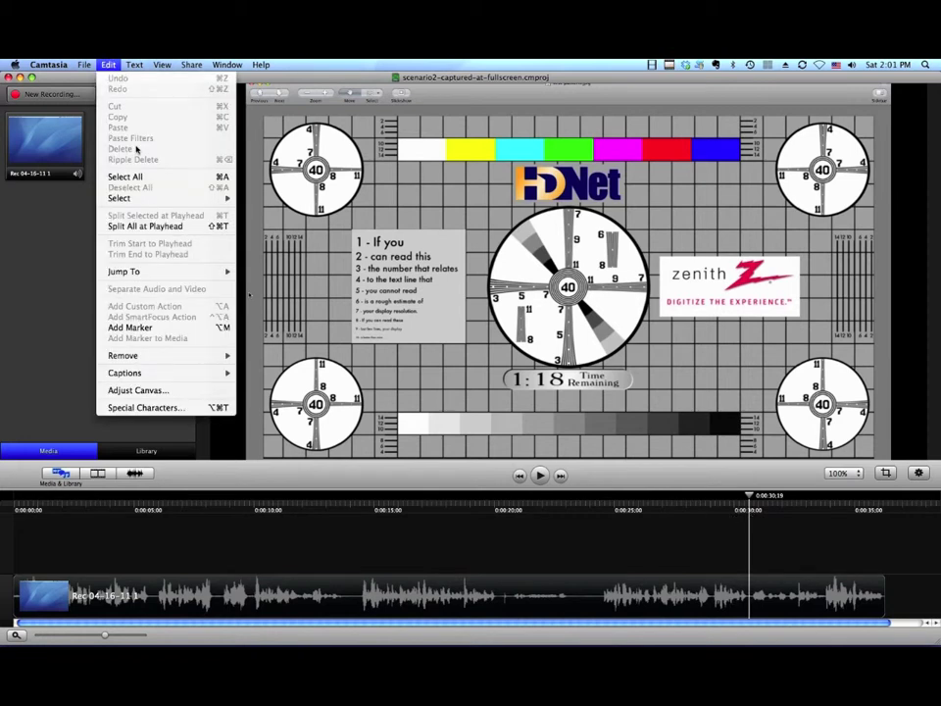
click(145, 225)
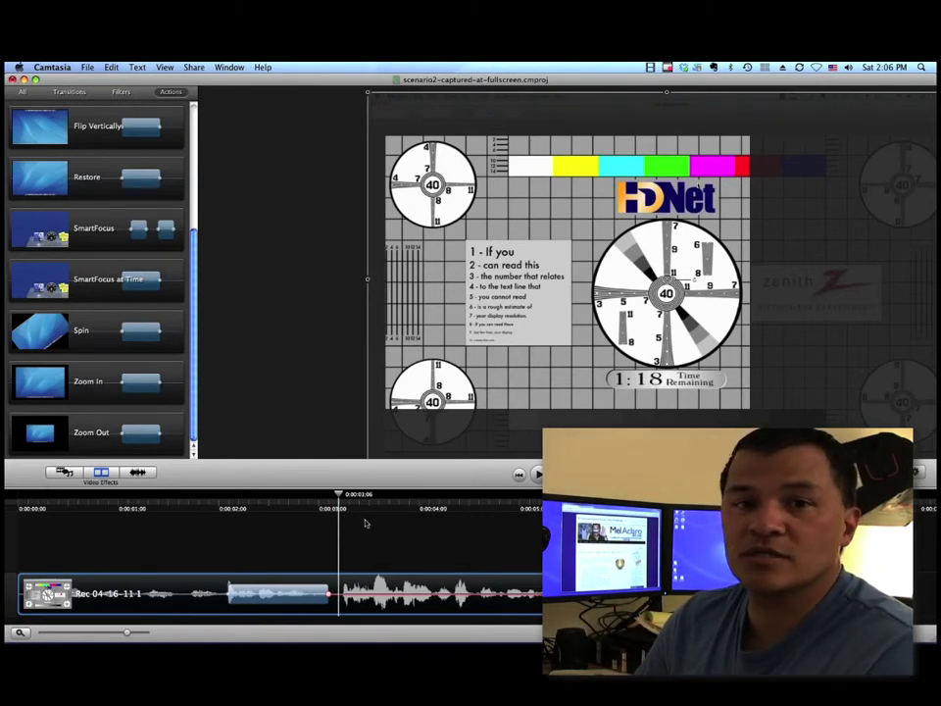
Export the scenario2 project as scenario2-captured-at-fullscreen.mp4 and dismiss the export notice.
click(195, 67)
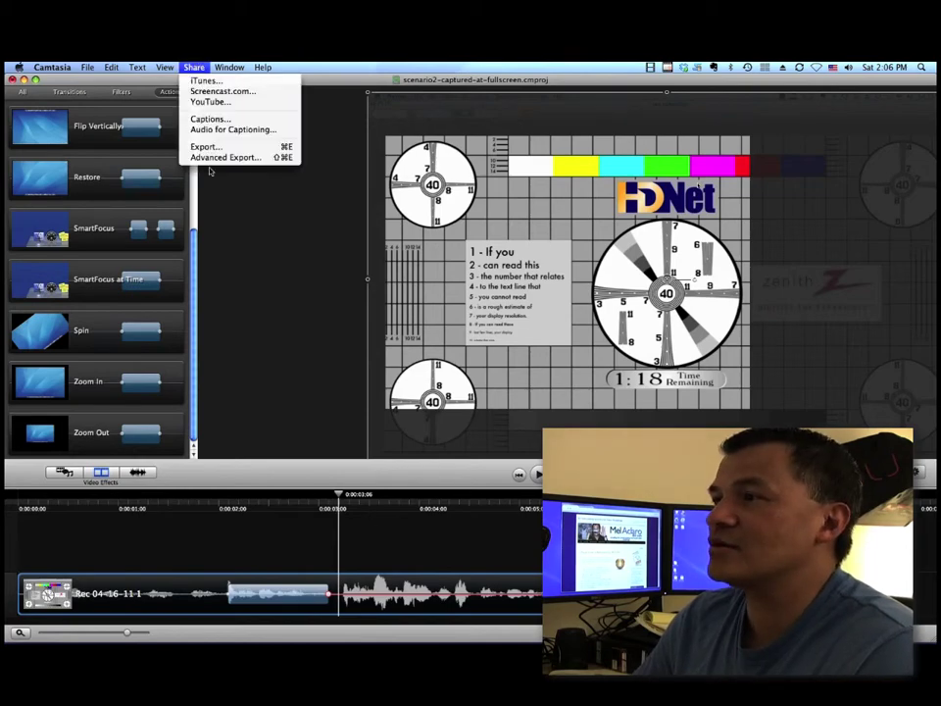
click(195, 66)
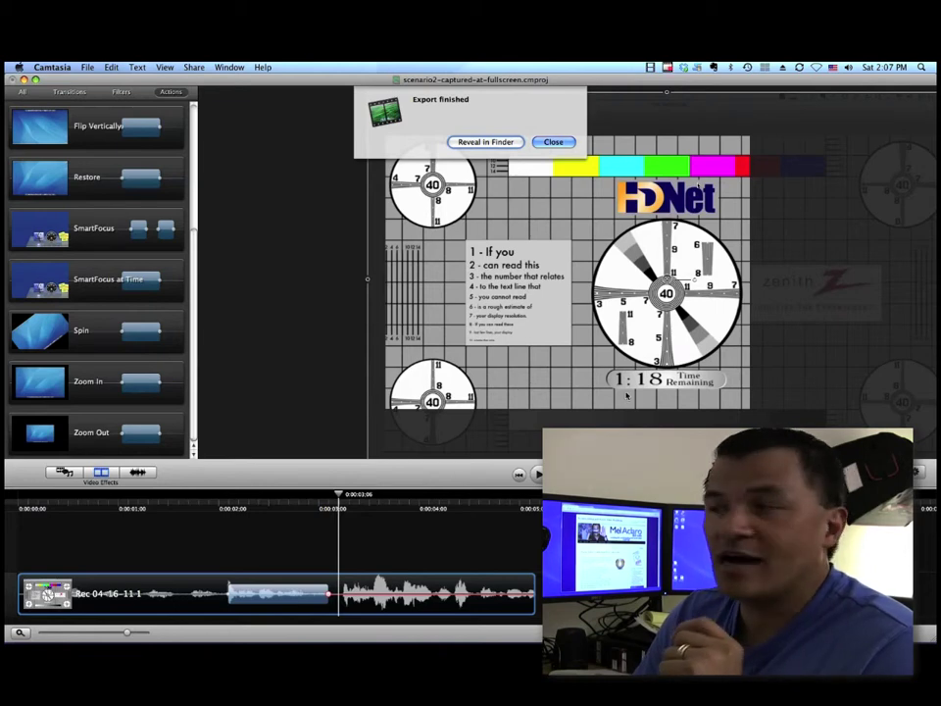
key(Return)
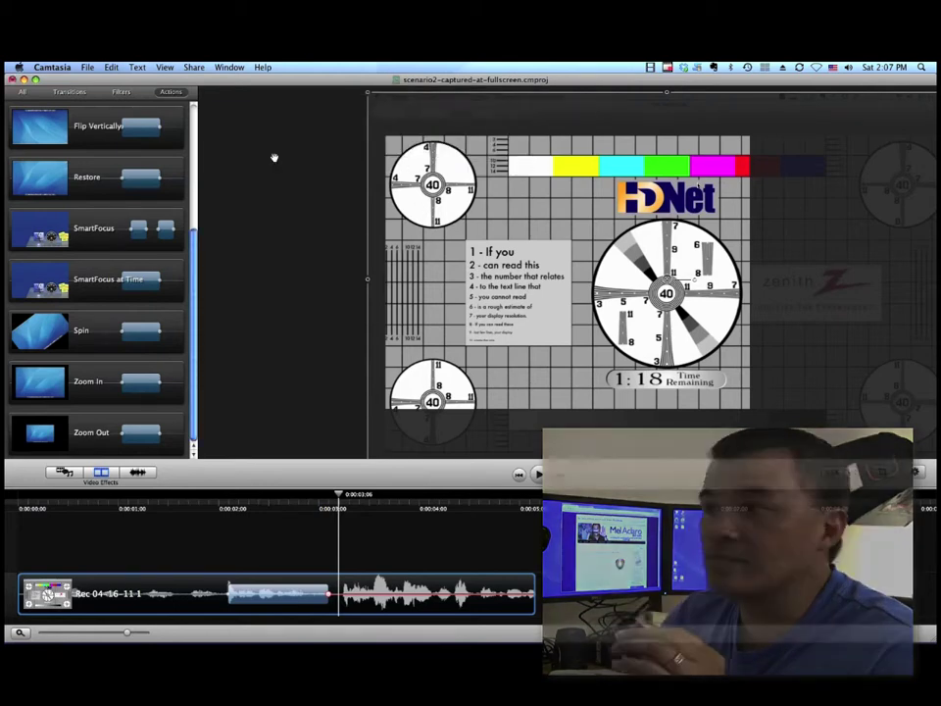
Quit Camtasia, saving the changes to the scenario2 project.
click(52, 67)
click(77, 191)
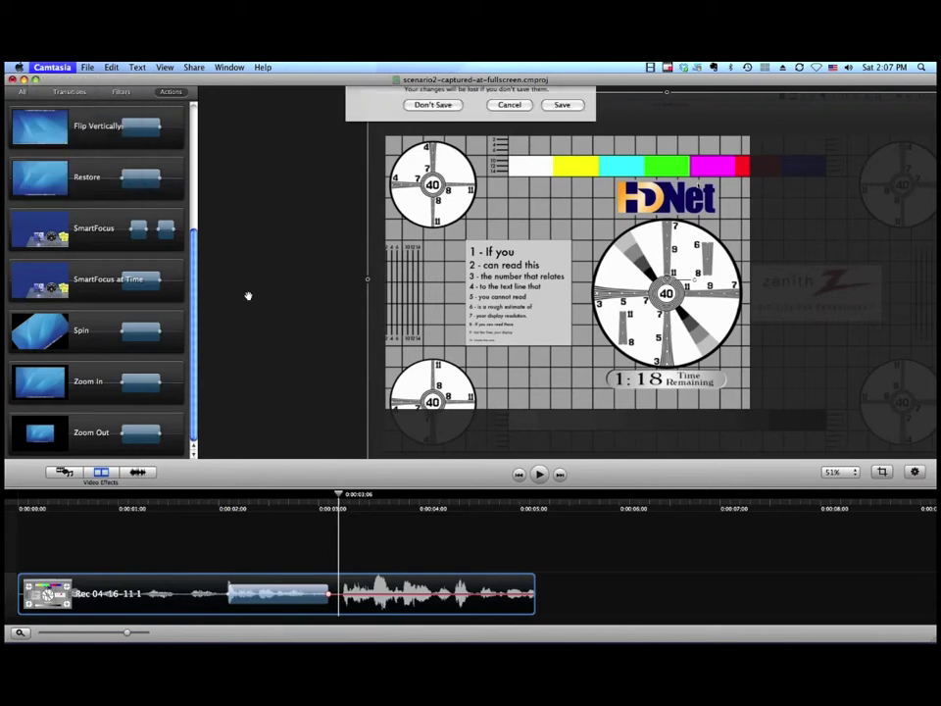
click(573, 149)
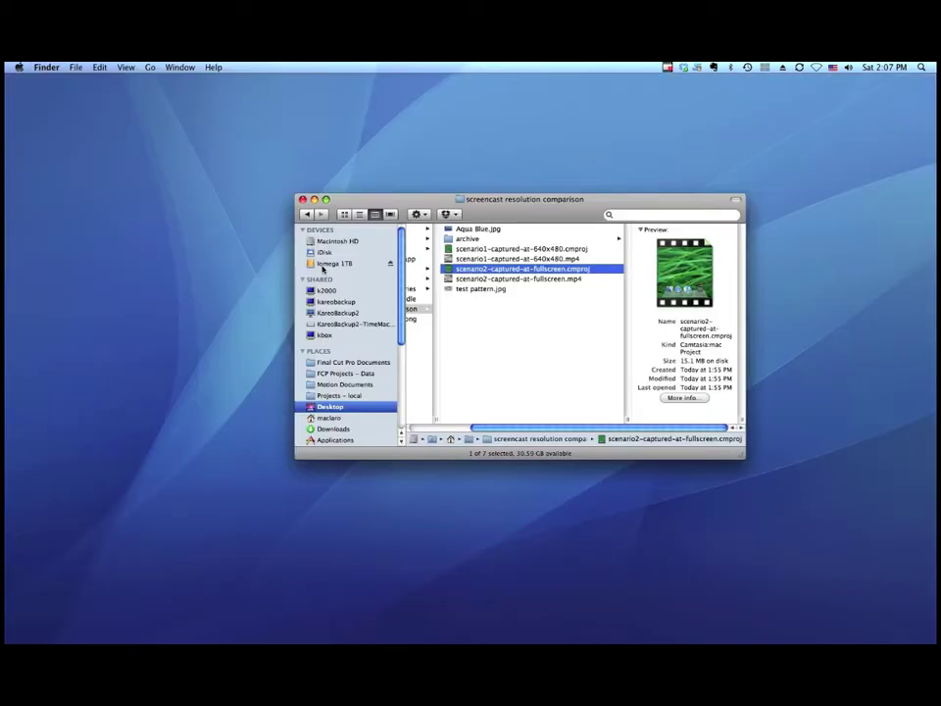
Select both exported MP4 files in the screencast resolution comparison folder and show its contents as a list sorted by kind.
drag(564, 199, 434, 187)
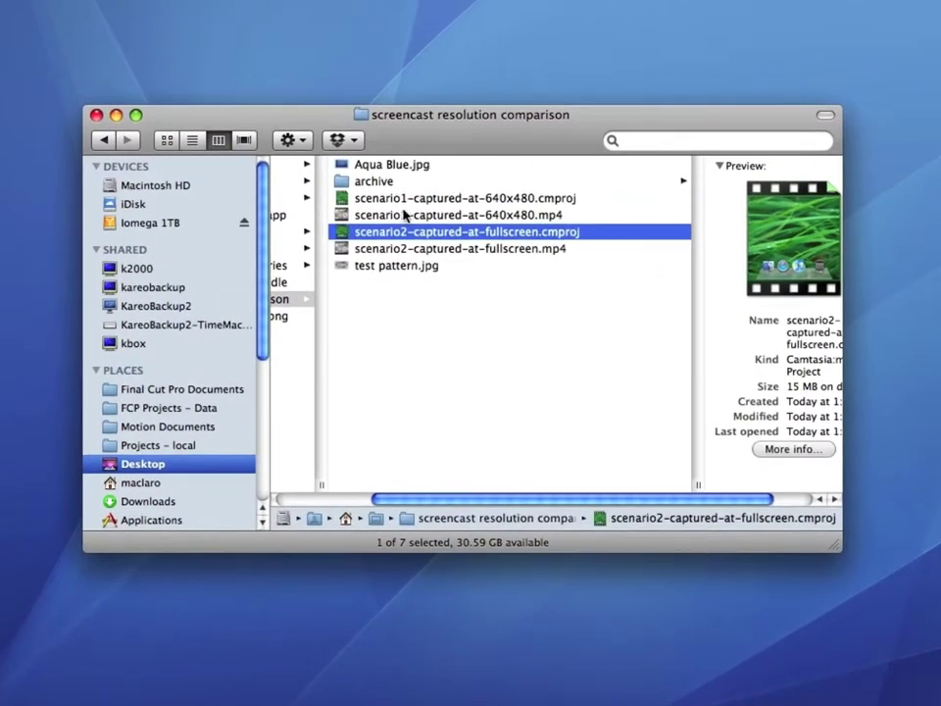
click(479, 216)
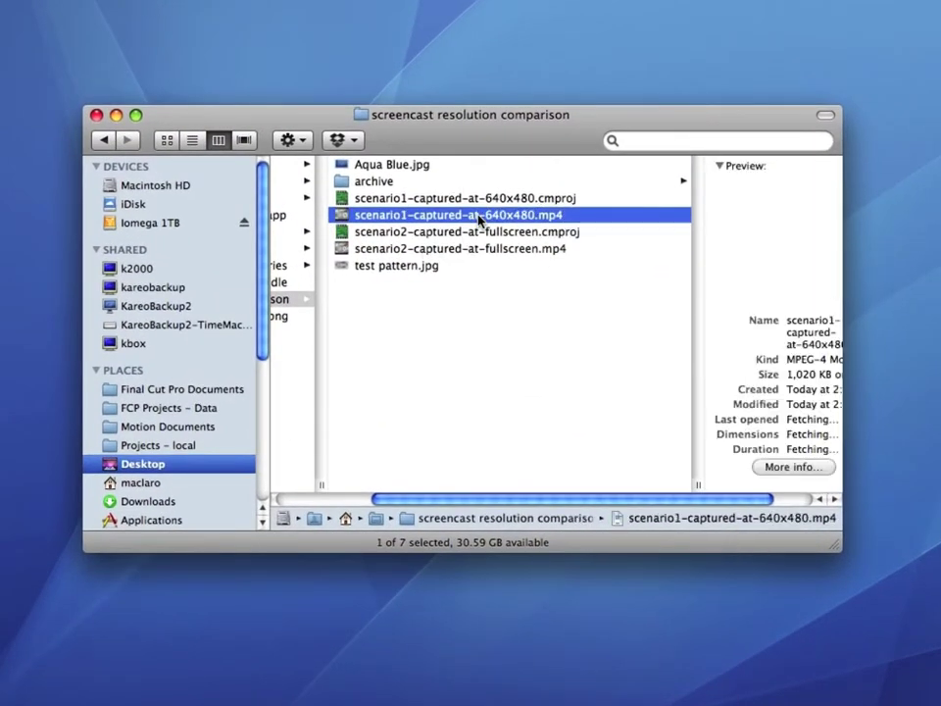
super+click(455, 251)
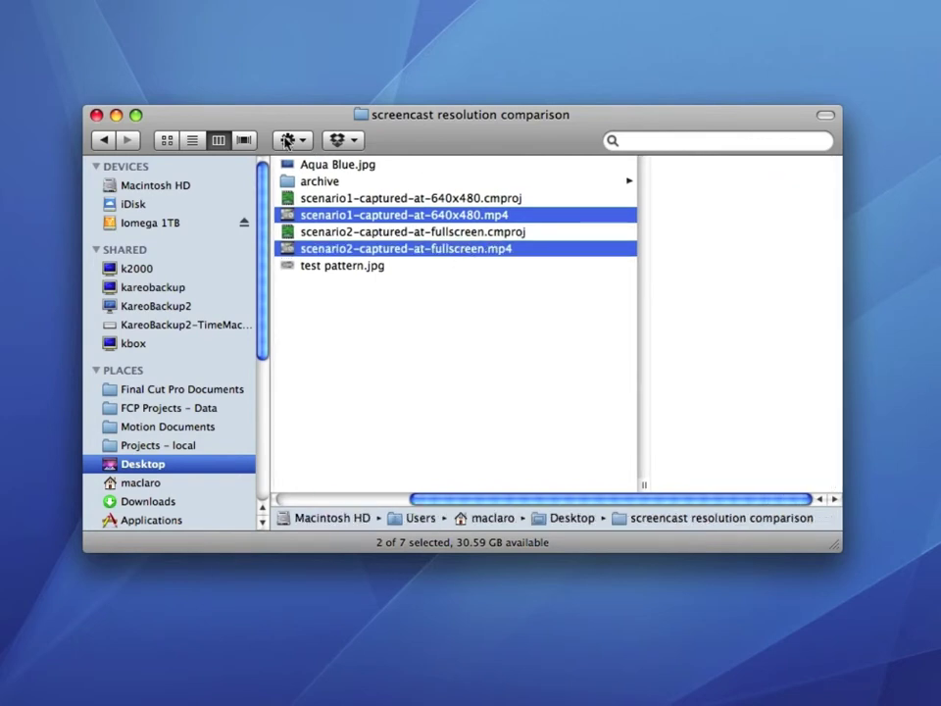
click(191, 140)
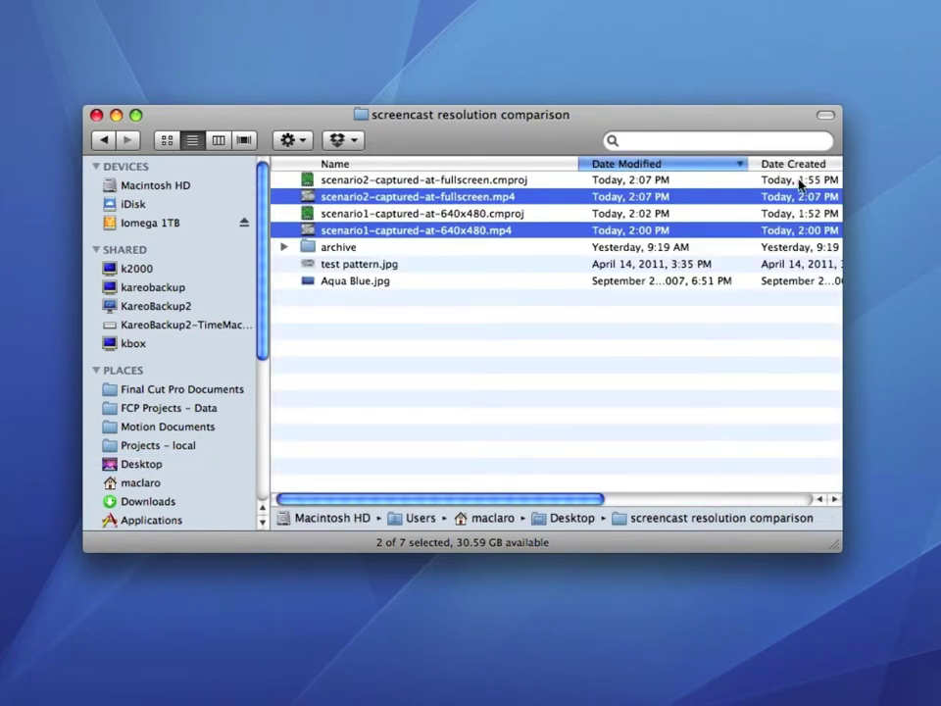
drag(548, 496, 676, 477)
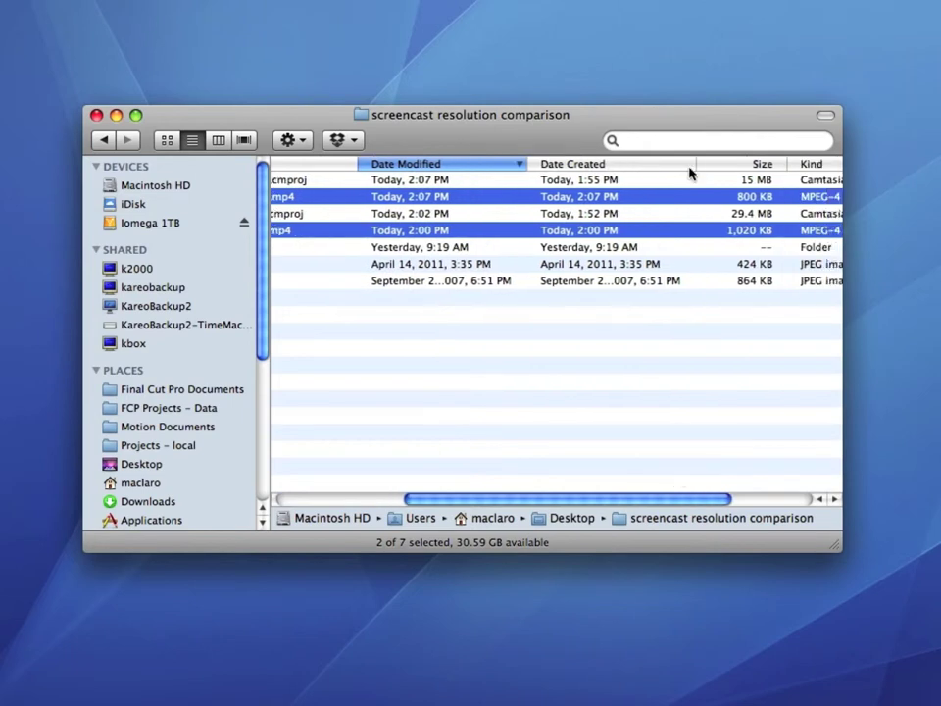
click(823, 166)
drag(583, 500, 388, 532)
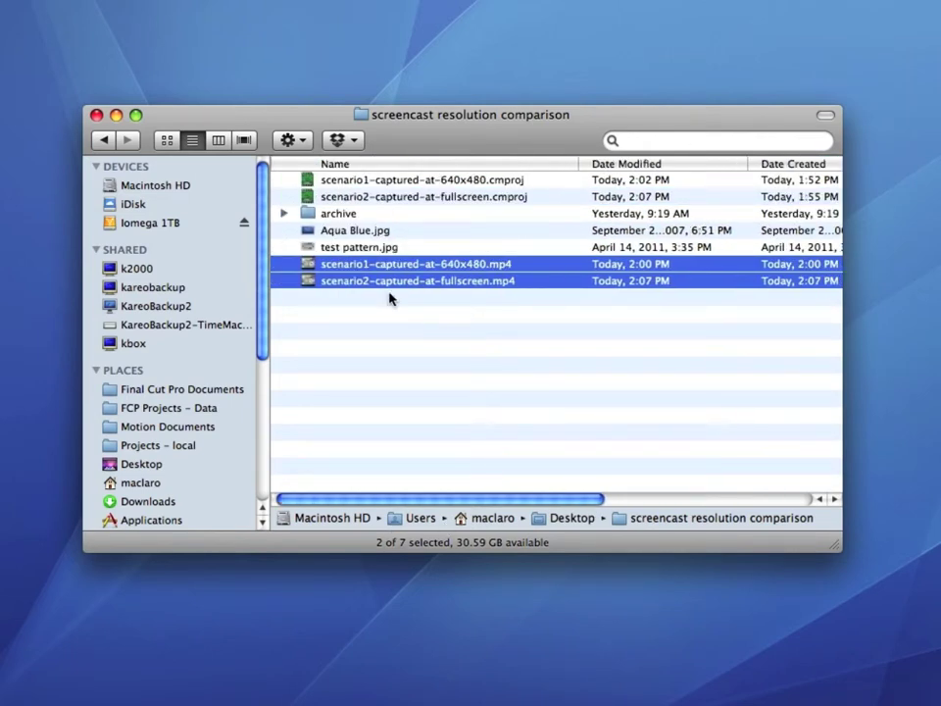
Open both selected MP4 files in QuickTime Player and pause them with their windows side by side.
right_click(315, 271)
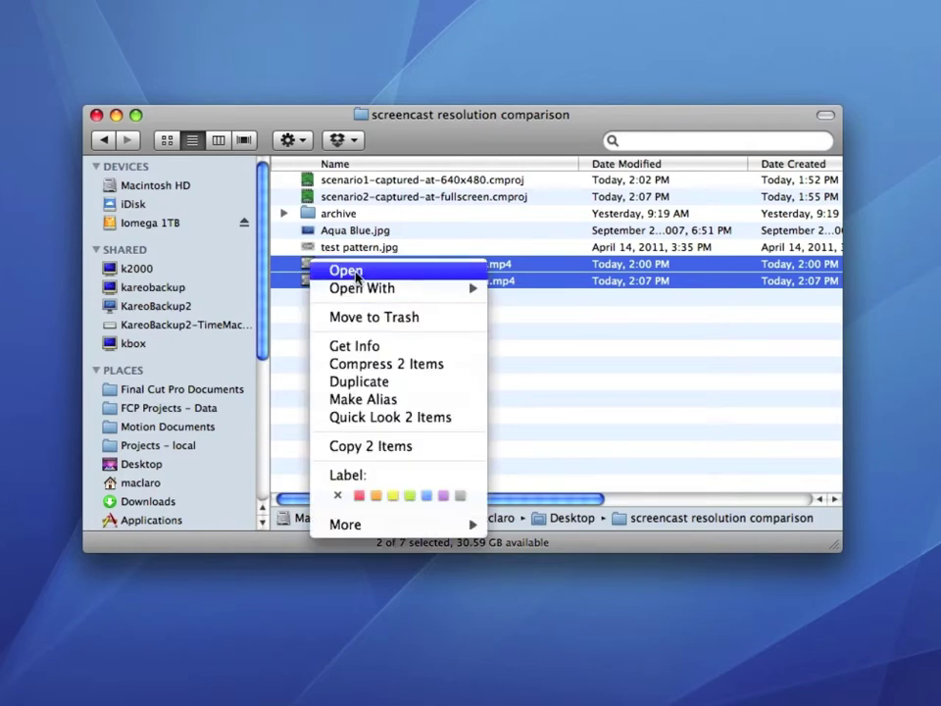
click(340, 268)
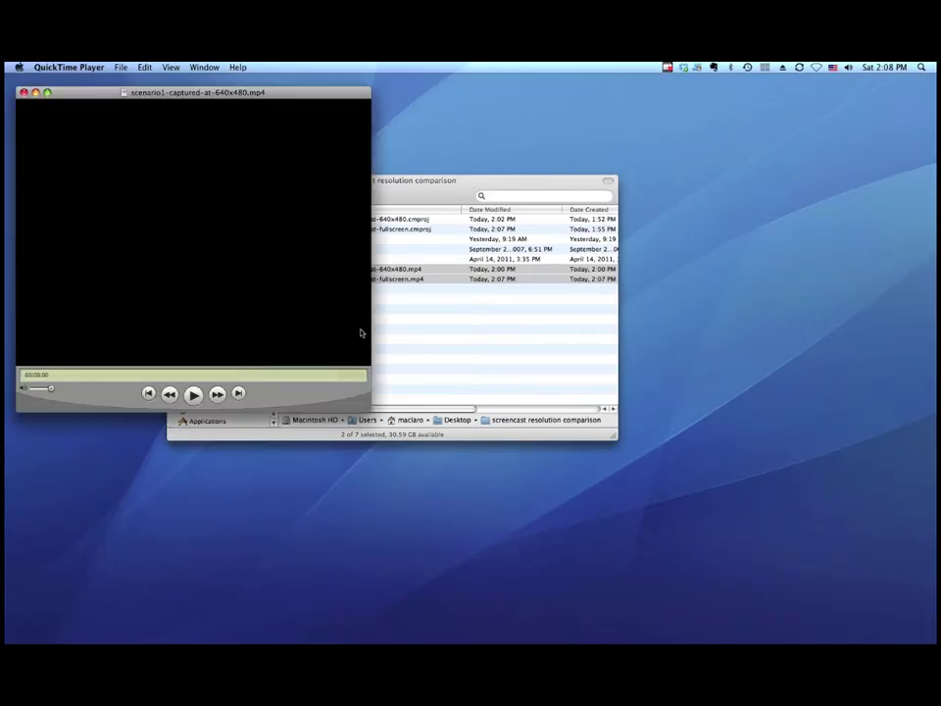
drag(257, 105, 654, 92)
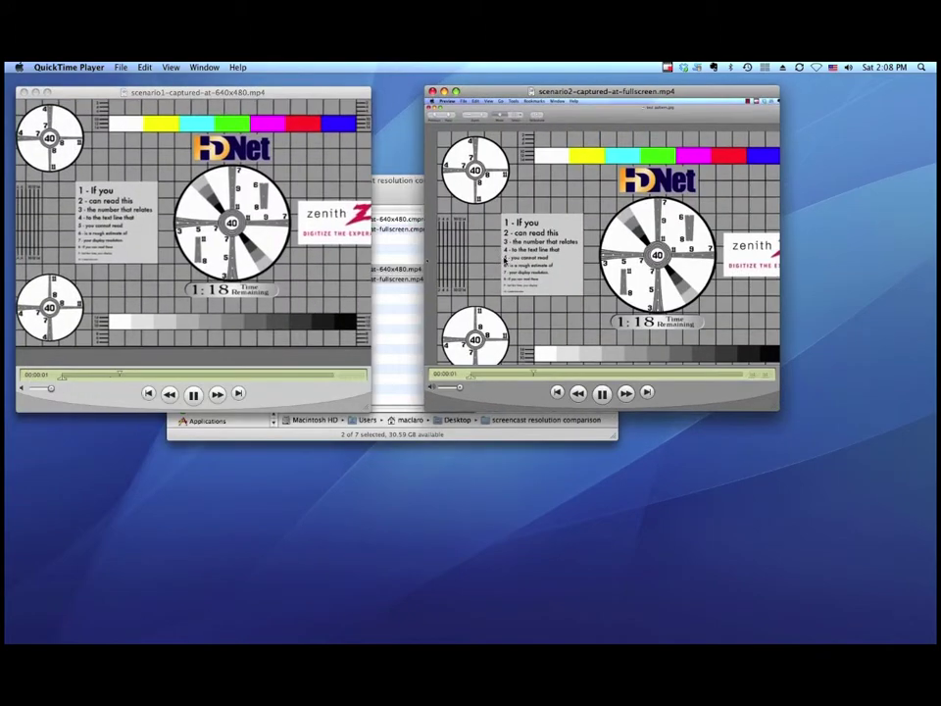
click(194, 394)
click(602, 393)
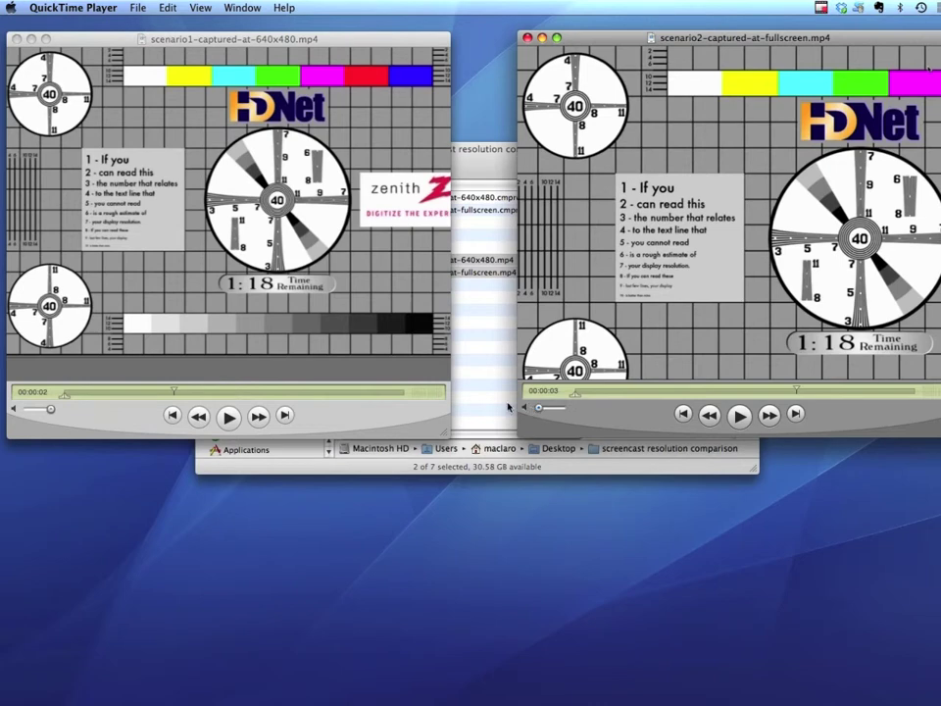
drag(633, 40, 582, 40)
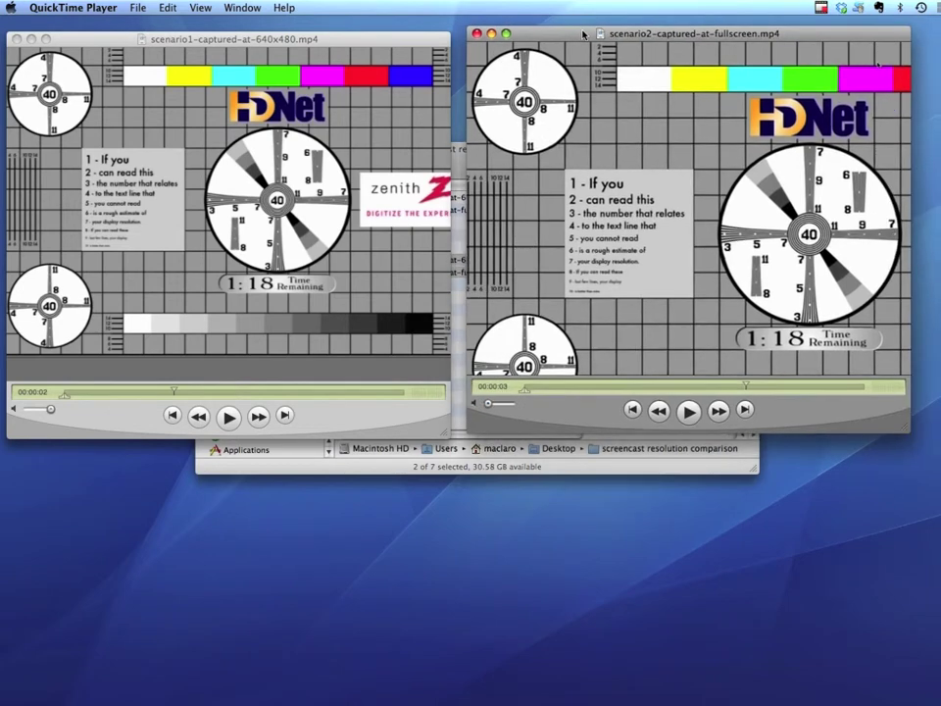
Scrub the scenario1-captured-at-640x480.mp4 movie back to 00:00:00.
click(362, 406)
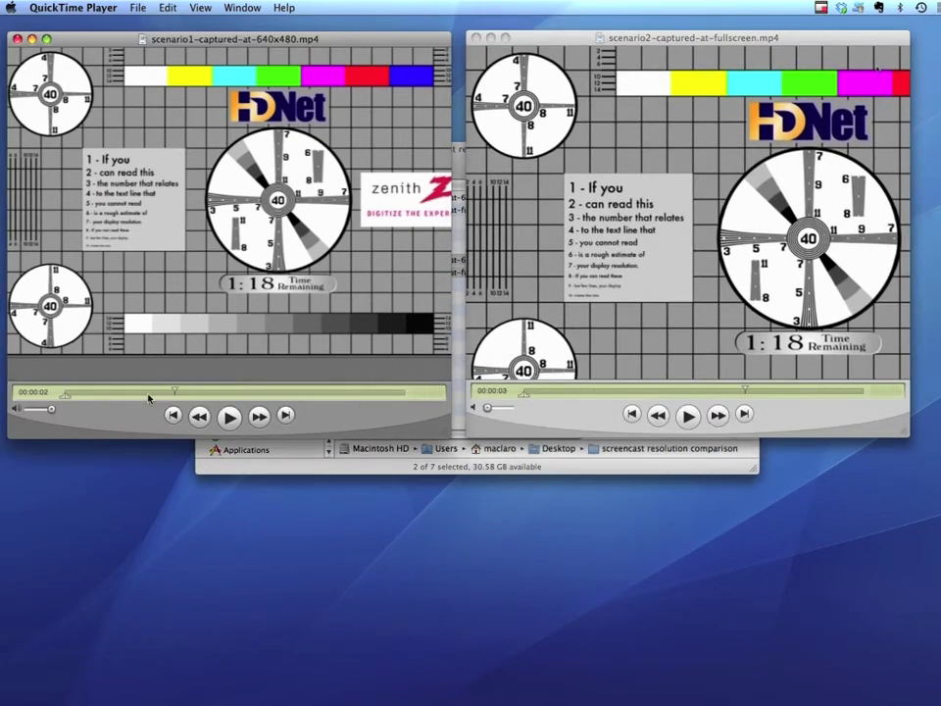
drag(118, 396, 103, 398)
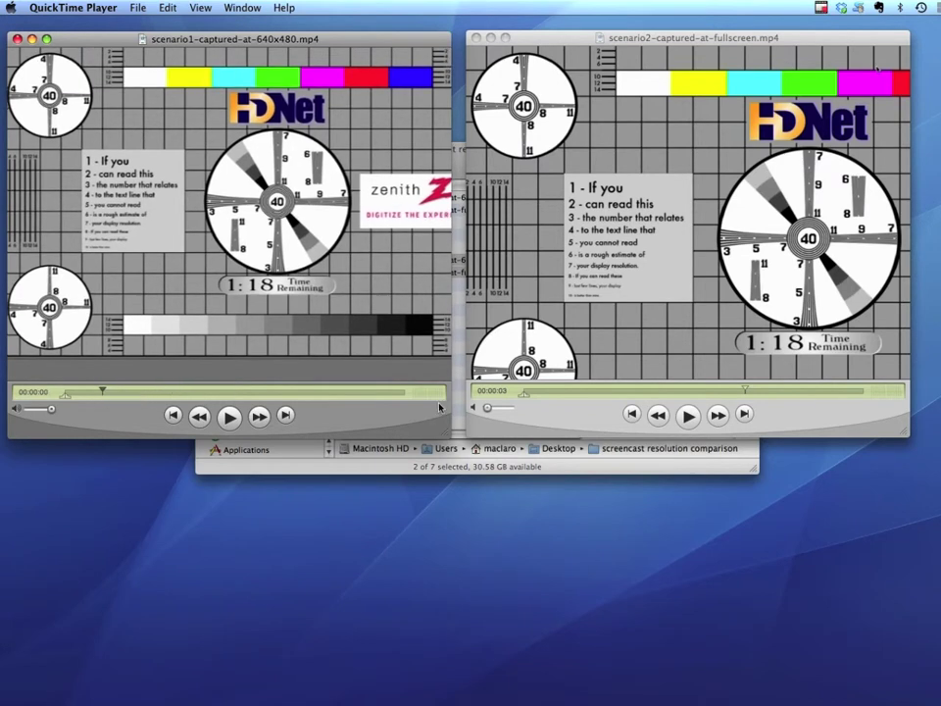
Scrub the scenario2-captured-at-fullscreen.mp4 movie back to 00:00:00 and close the screencast resolution comparison folder window in Finder.
click(744, 392)
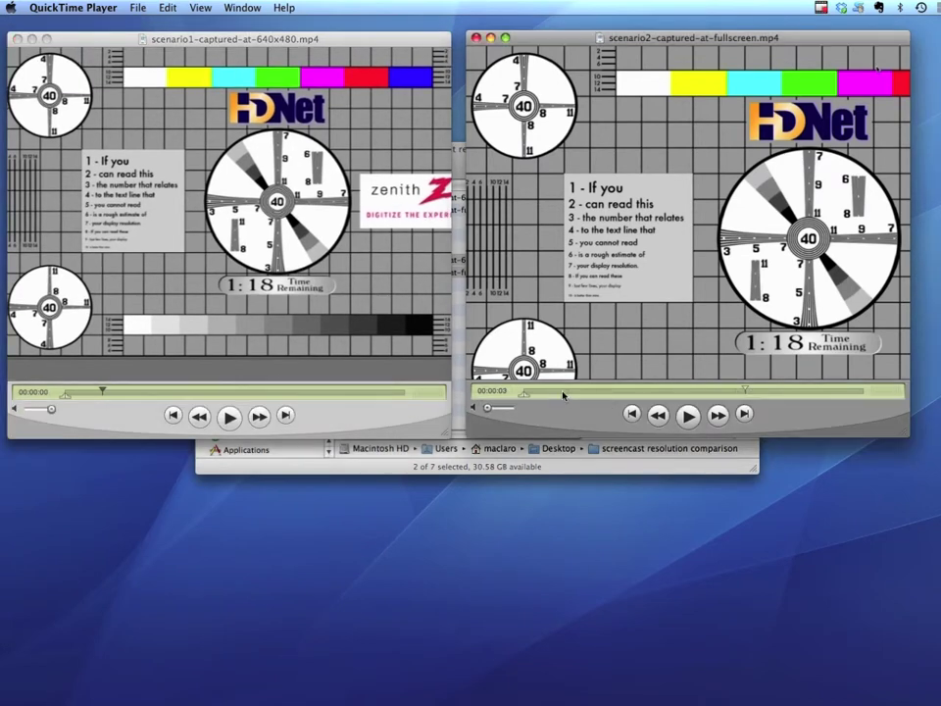
key(space)
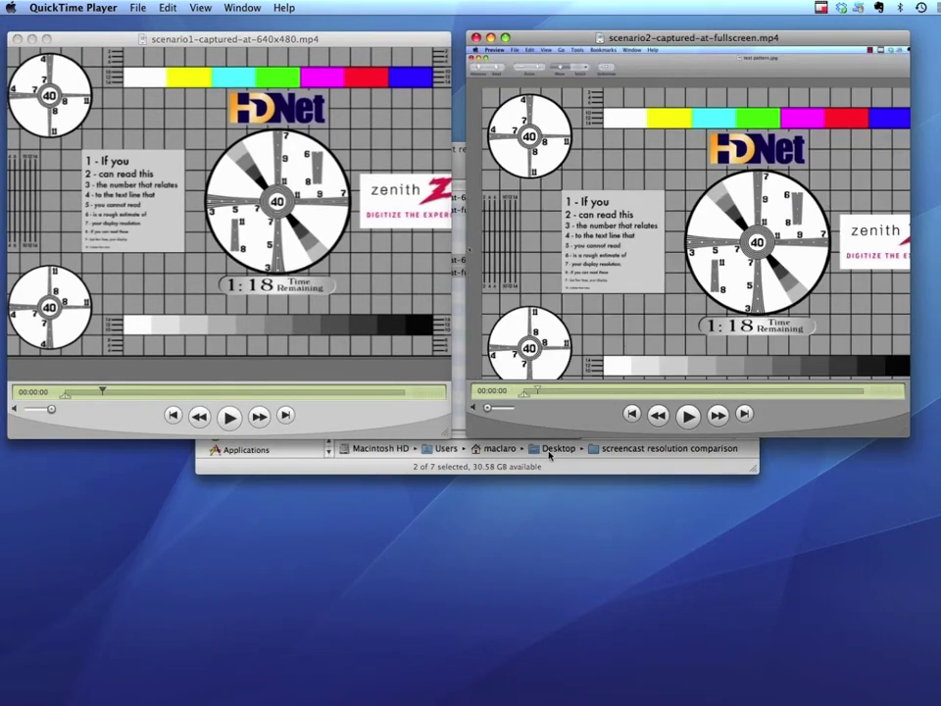
key(super+Tab)
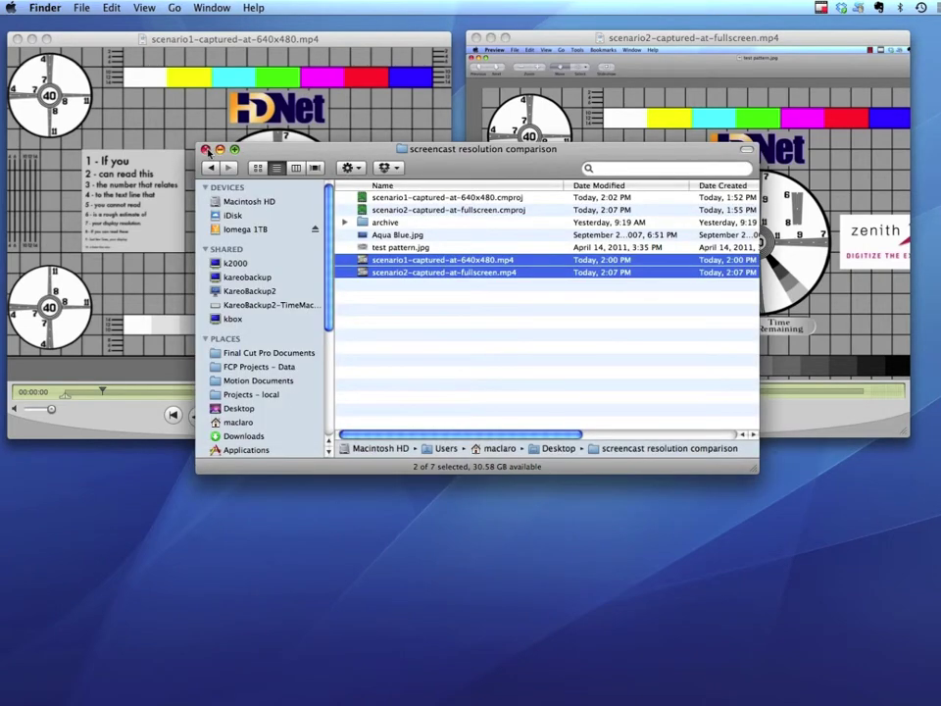
click(206, 150)
Align the scenario2-captured-at-fullscreen.mp4 window beside the scenario1 movie in QuickTime Player and compare both test patterns magnified.
click(537, 42)
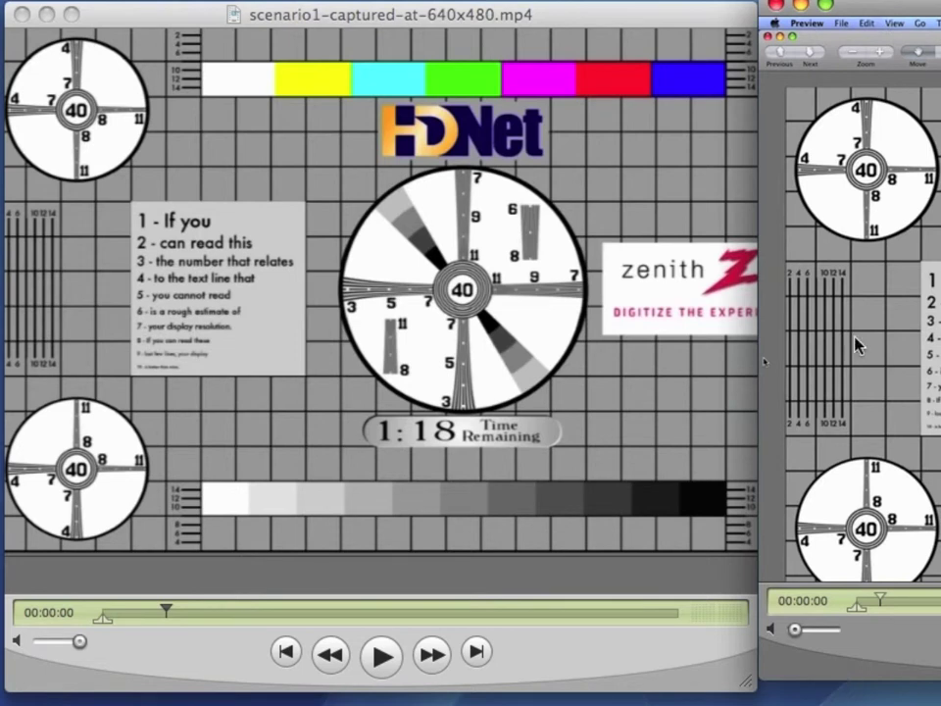
drag(901, 8, 907, 13)
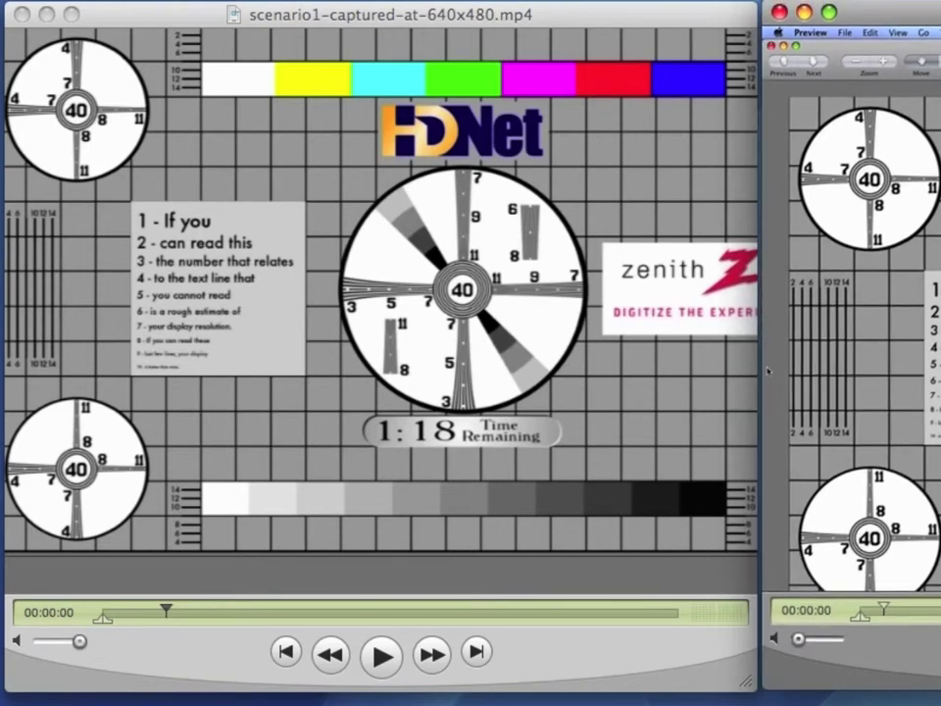
click(518, 310)
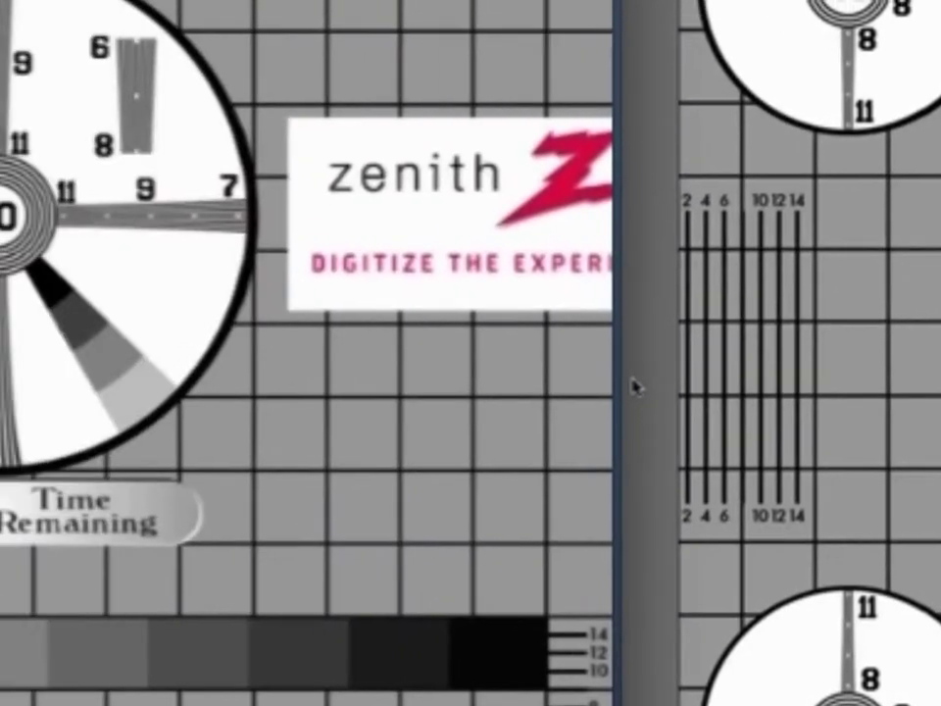
drag(632, 386, 790, 386)
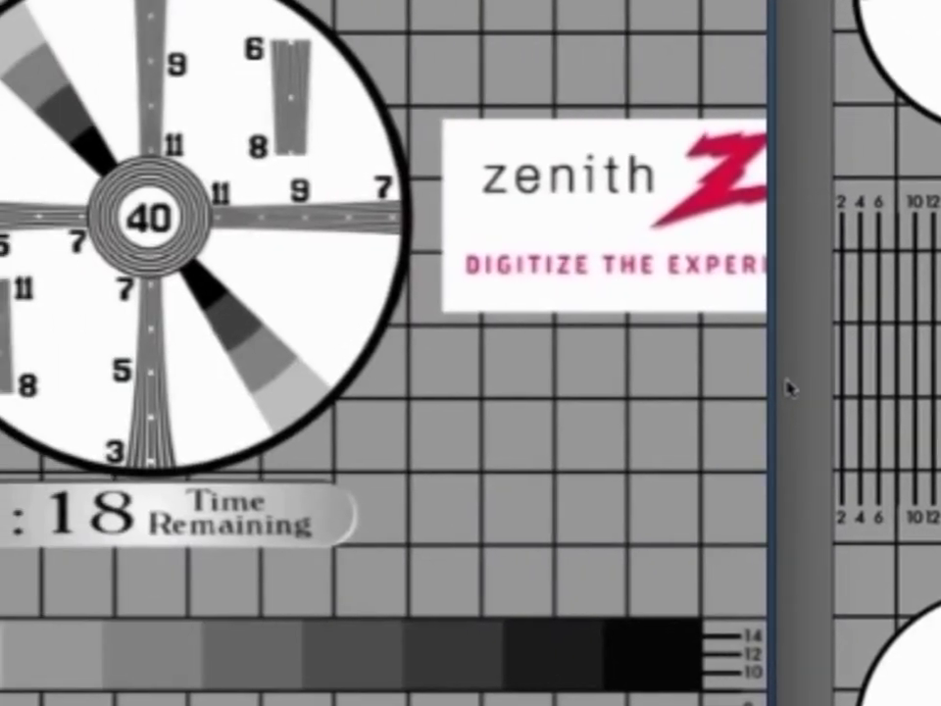